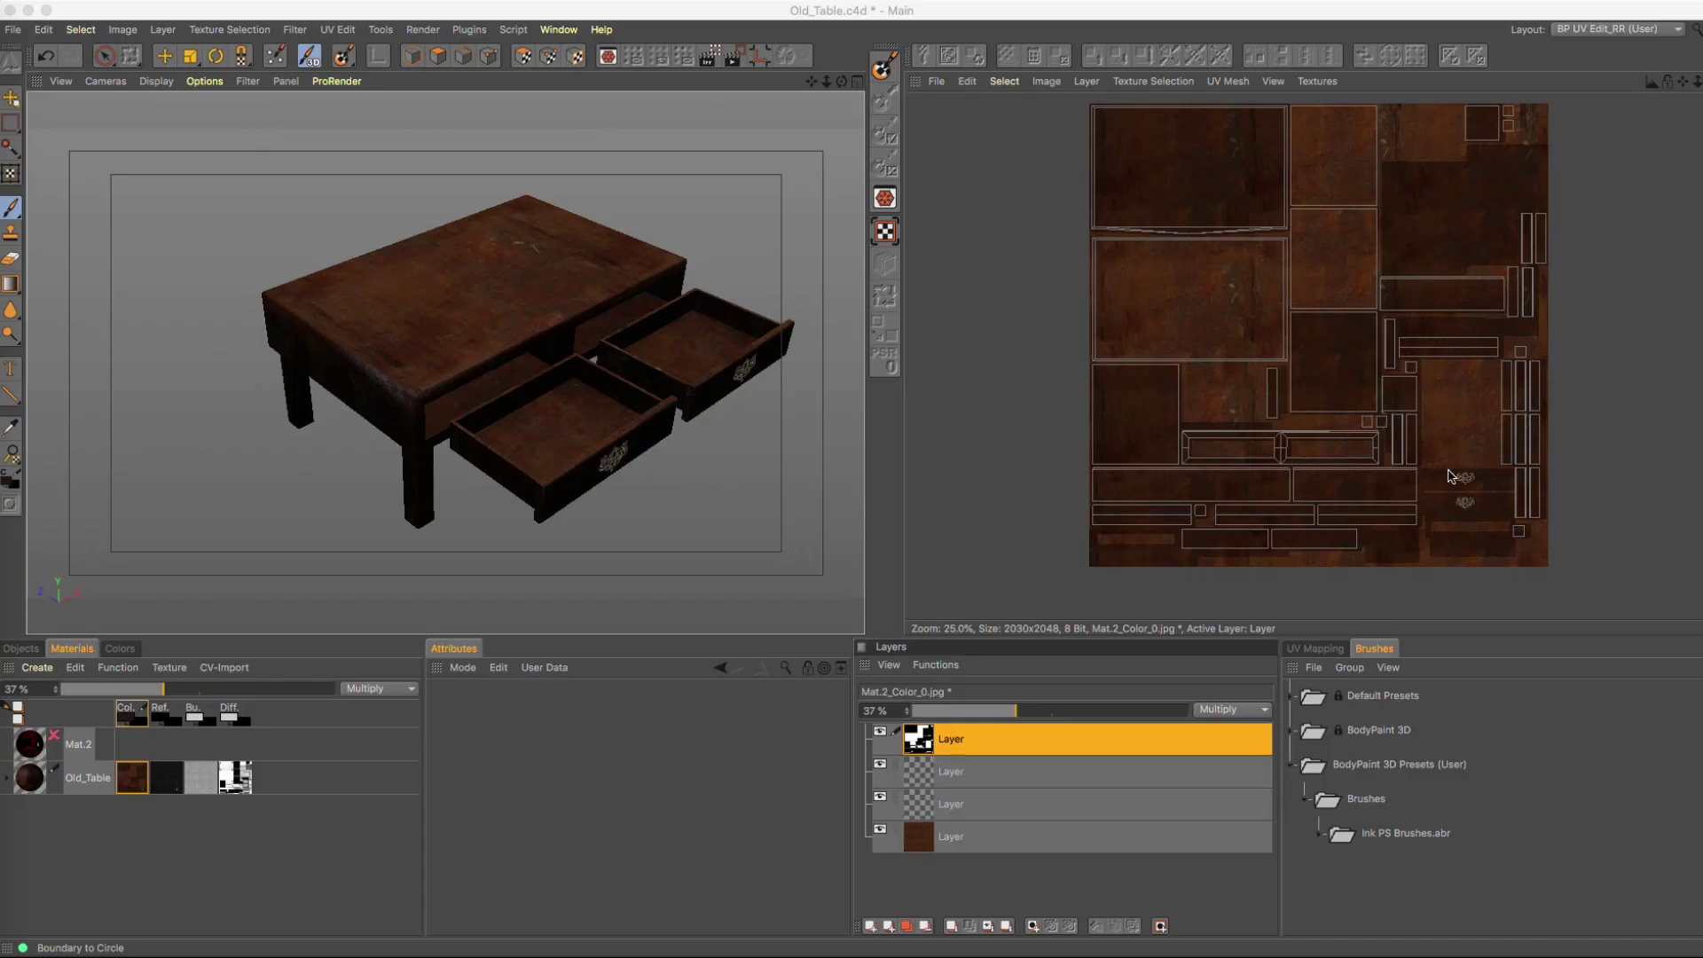
# Step: Orbit around the old table to see the drawers and top, then zoom in until it fills the view
pyautogui.moveTo(498, 266)
pyautogui.keyDown('alt'); pyautogui.mouseDown()
pyautogui.moveTo(459, 228)
pyautogui.moveTo(474, 277)
pyautogui.moveTo(524, 262)
pyautogui.mouseUp(); pyautogui.keyUp('alt')
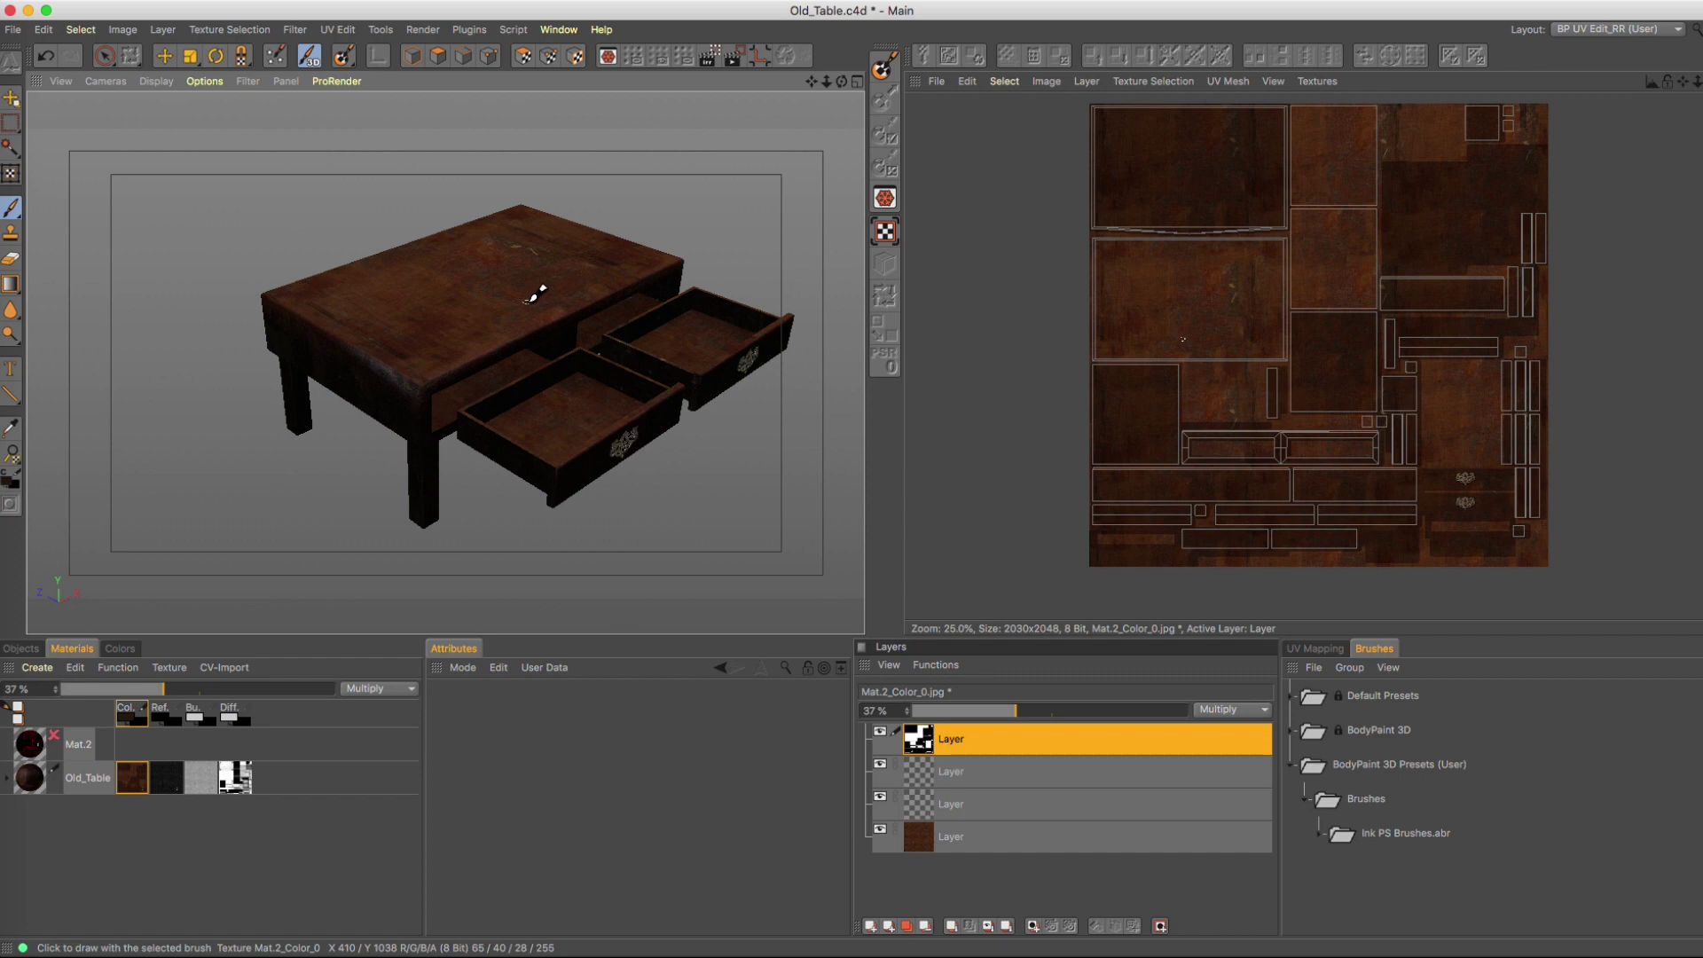
pyautogui.moveTo(540, 278)
pyautogui.keyDown('alt'); pyautogui.mouseDown()
pyautogui.moveTo(497, 293)
pyautogui.moveTo(548, 293)
pyautogui.mouseUp(); pyautogui.keyUp('alt')
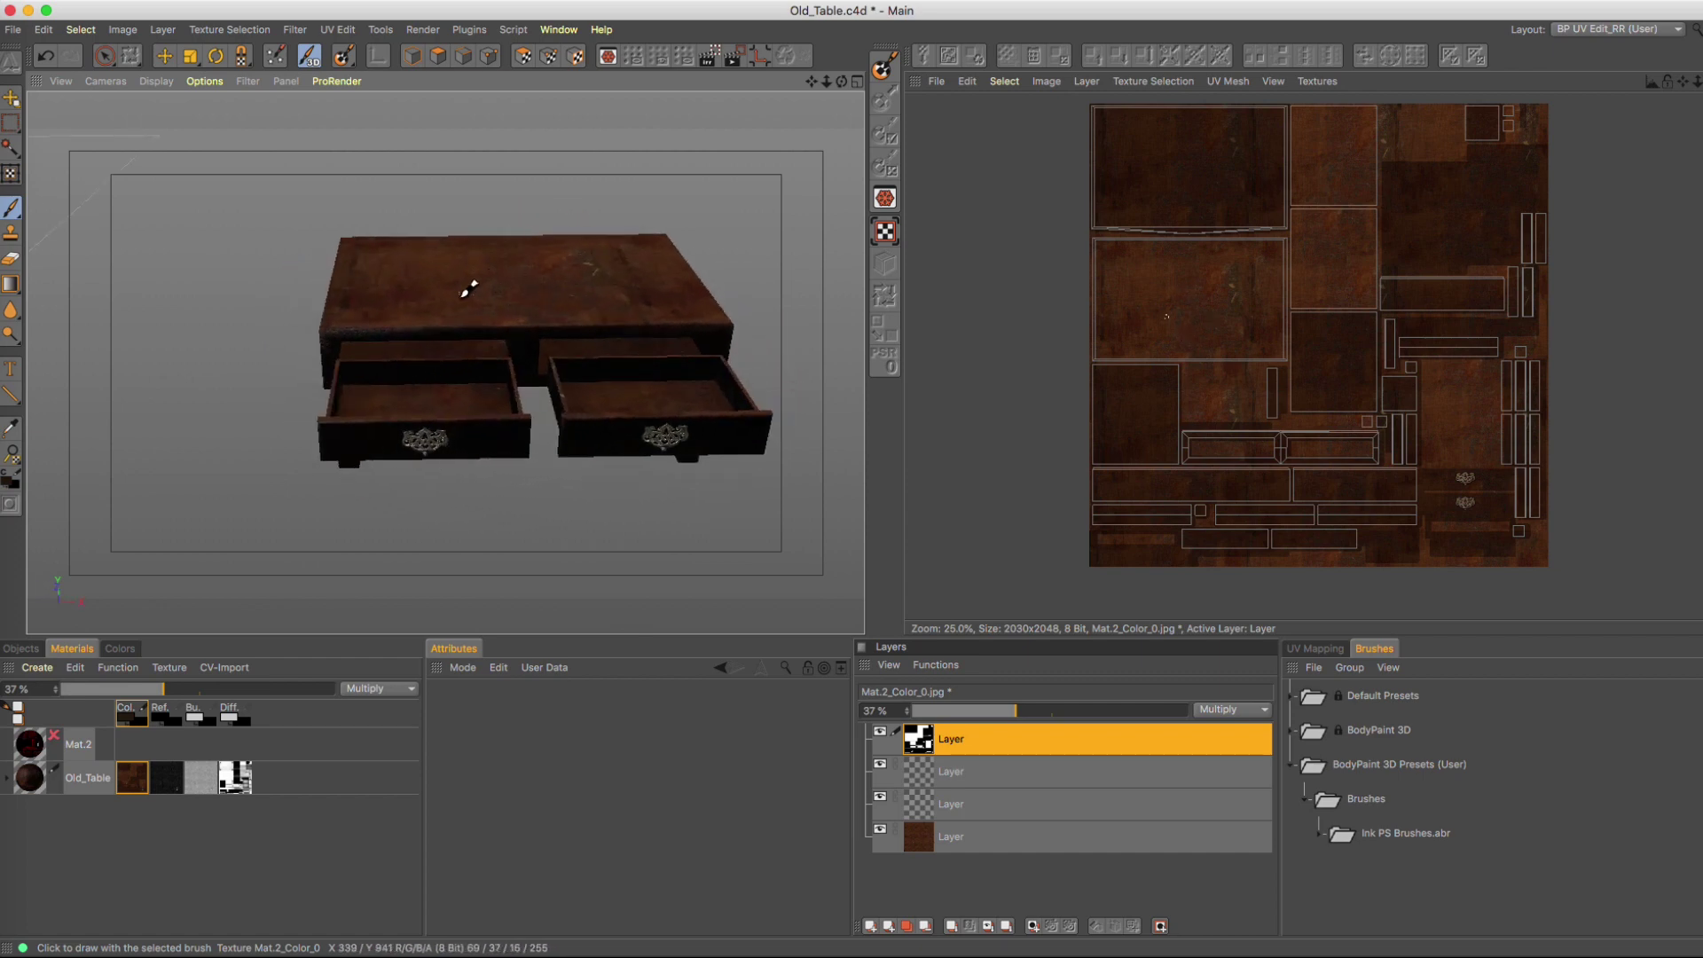
pyautogui.keyDown('alt'); pyautogui.moveTo(423, 278); pyautogui.dragTo(577, 271); pyautogui.keyUp('alt')
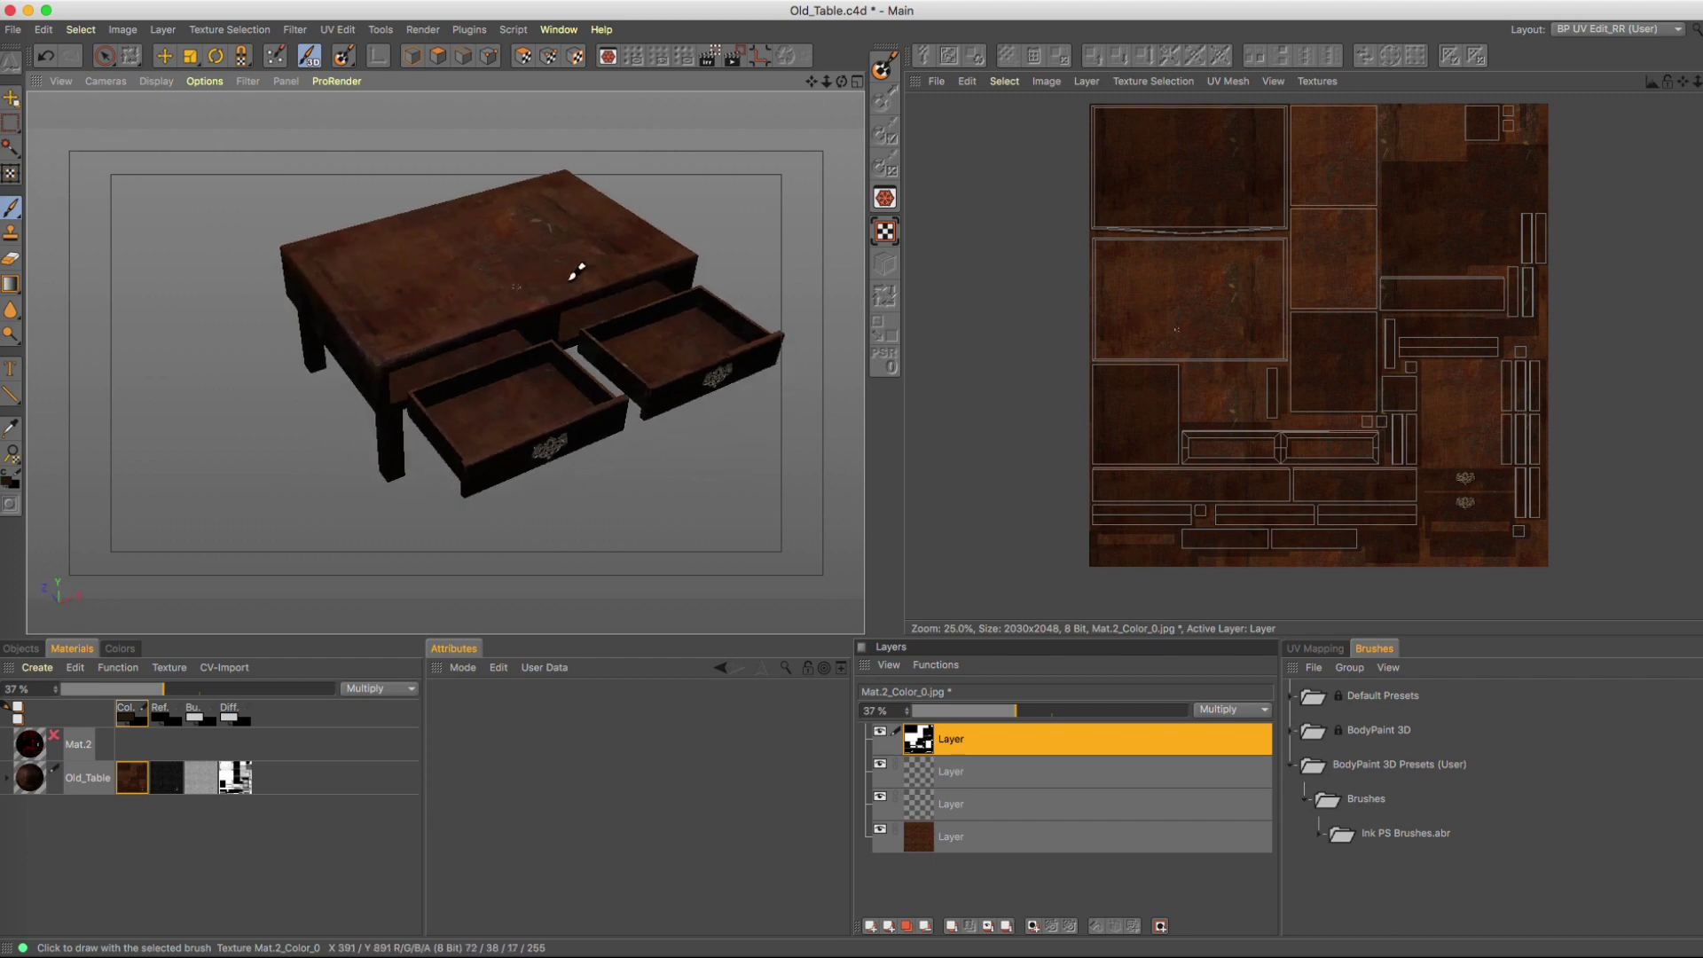
pyautogui.keyDown('alt'); pyautogui.moveTo(445, 278); pyautogui.dragTo(495, 284, button='right'); pyautogui.keyUp('alt')
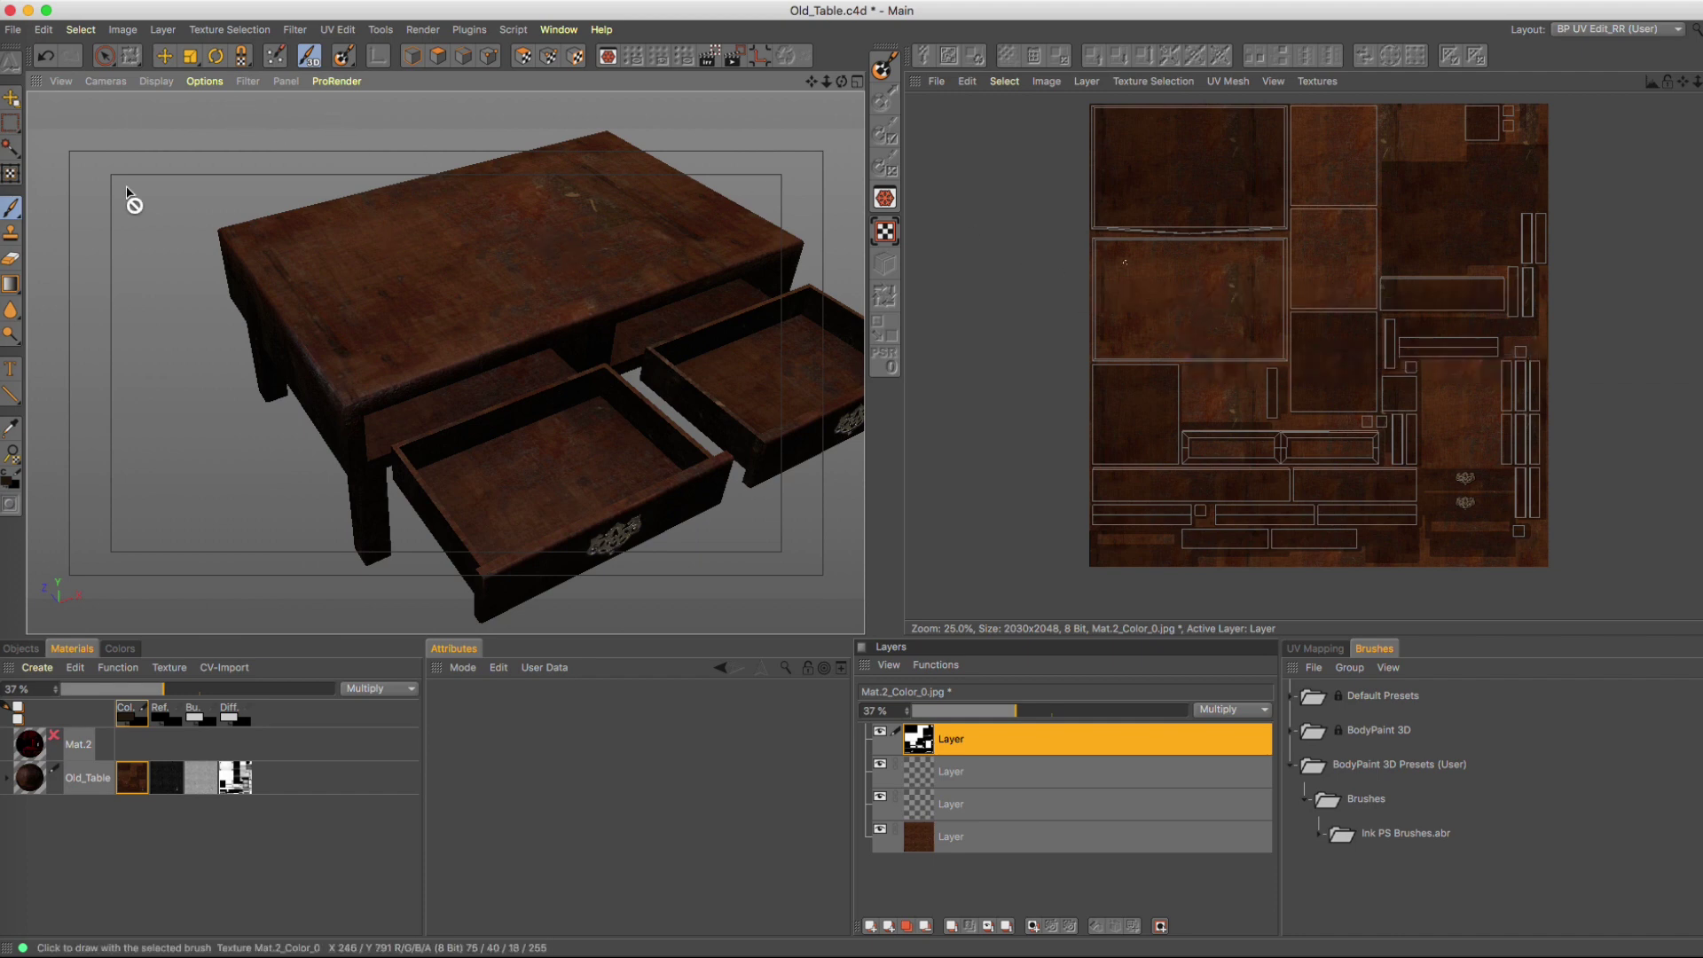
# Step: Search Brusheezy for 'stain' and download the free Coffee PS Brushes set
pyautogui.click(7, 80)
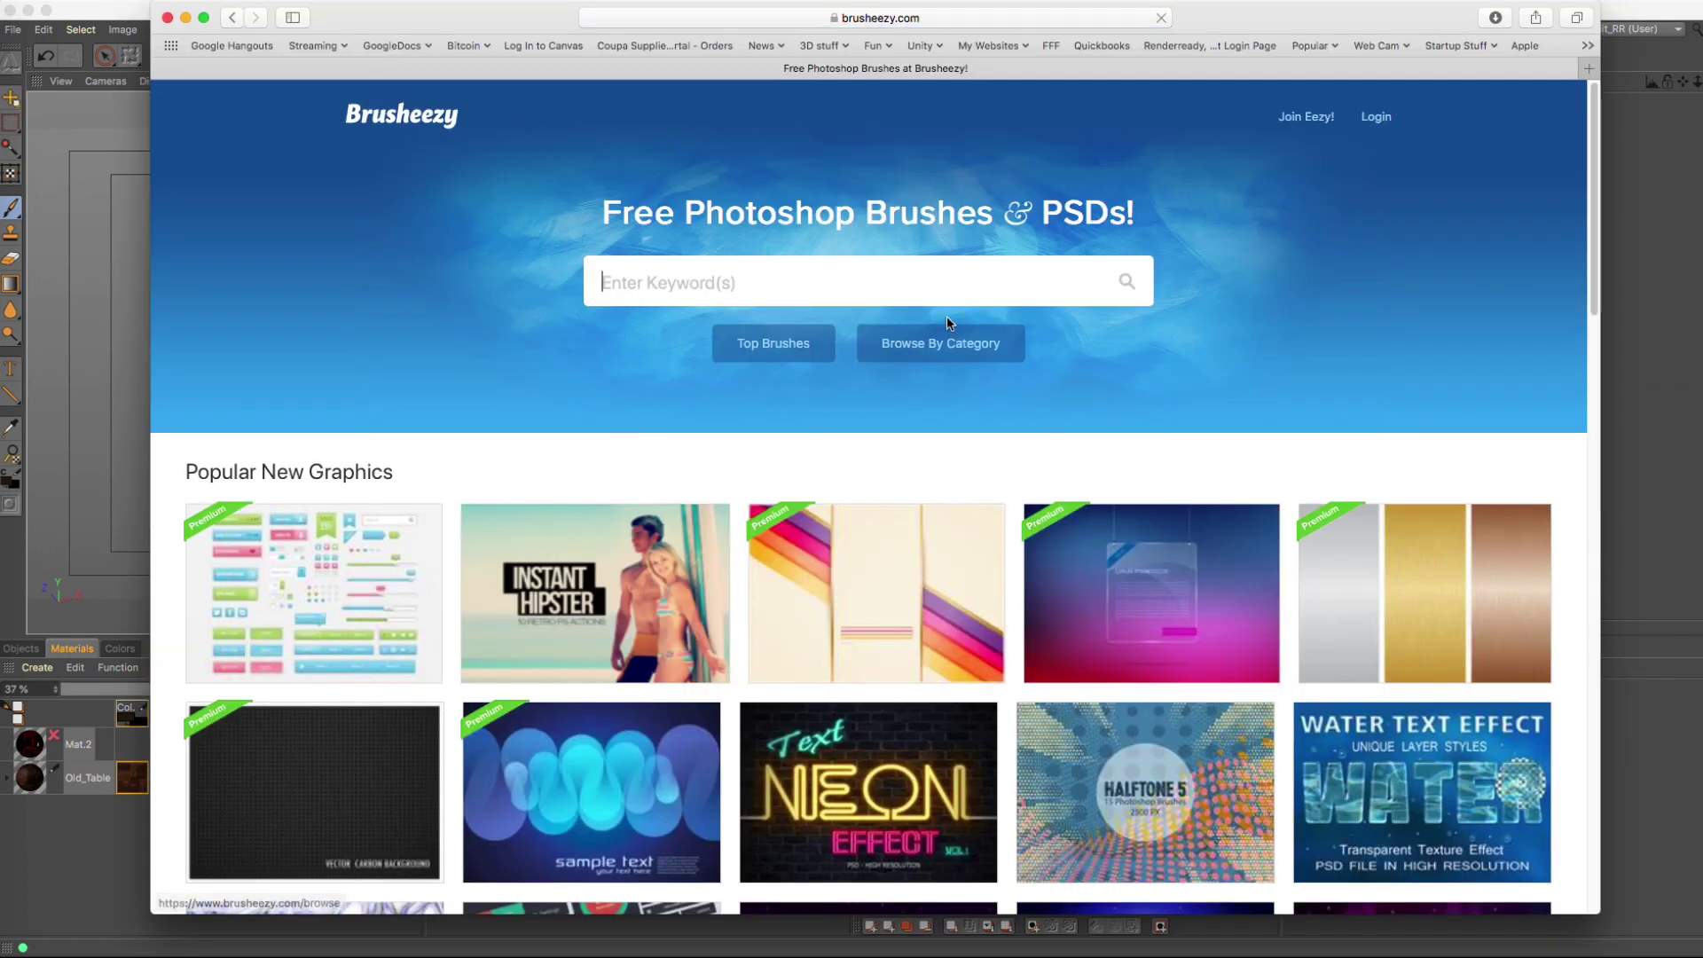
pyautogui.write('stain')
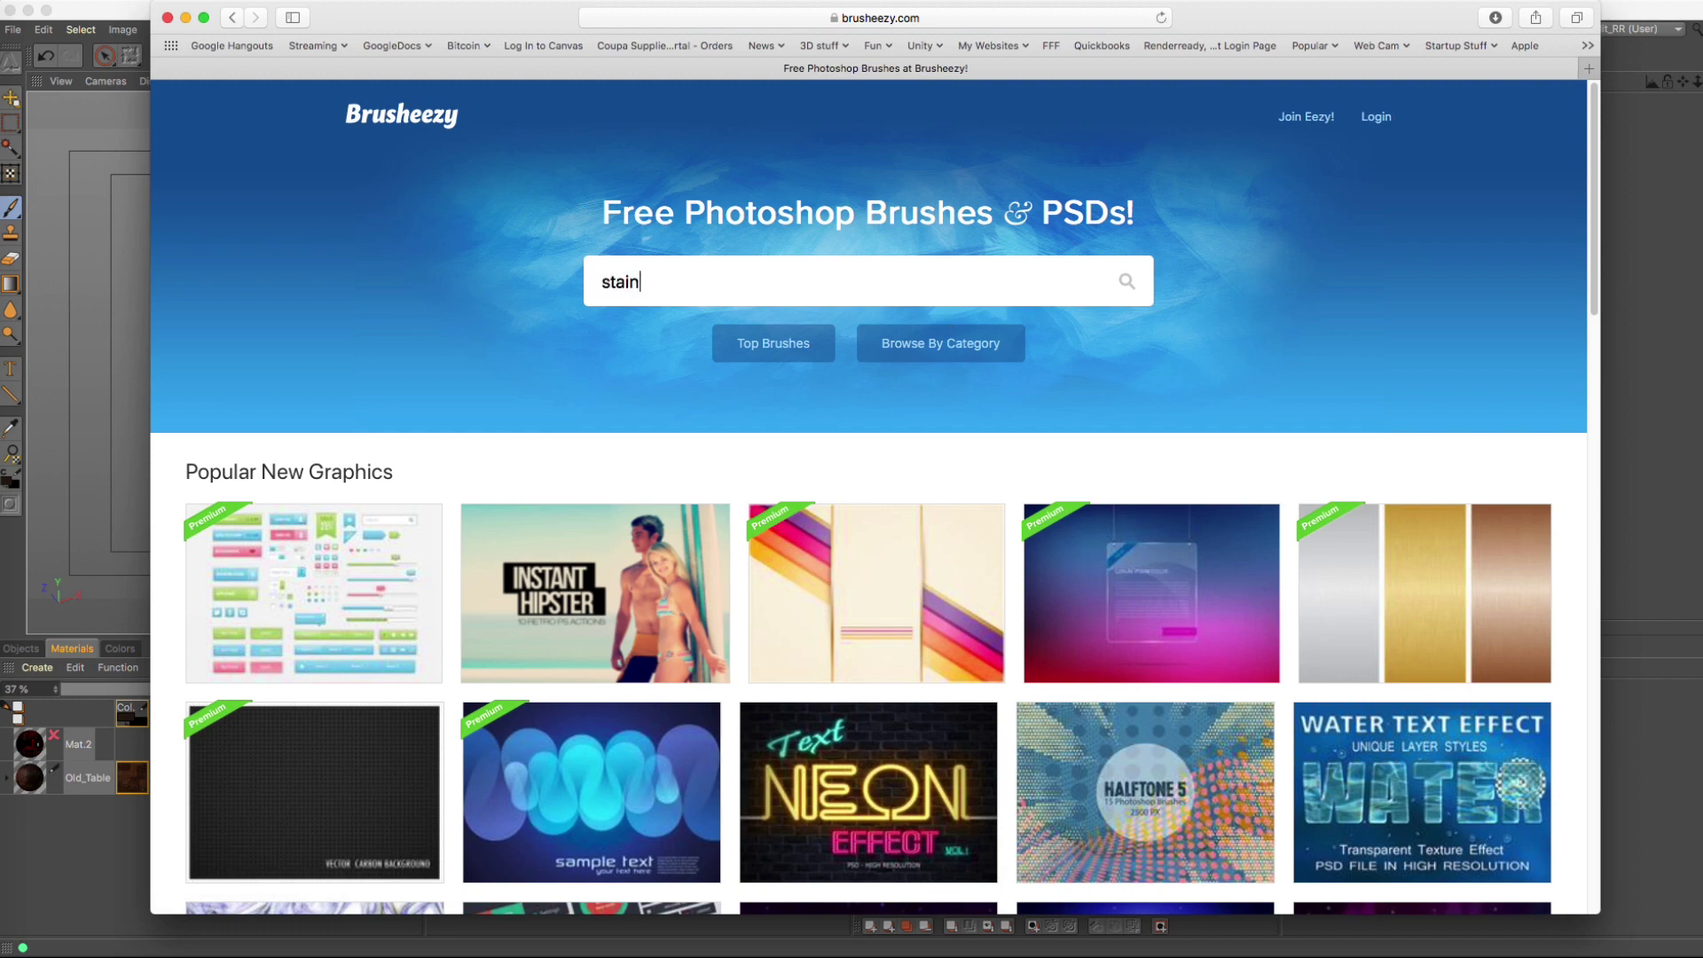
pyautogui.press('Return')
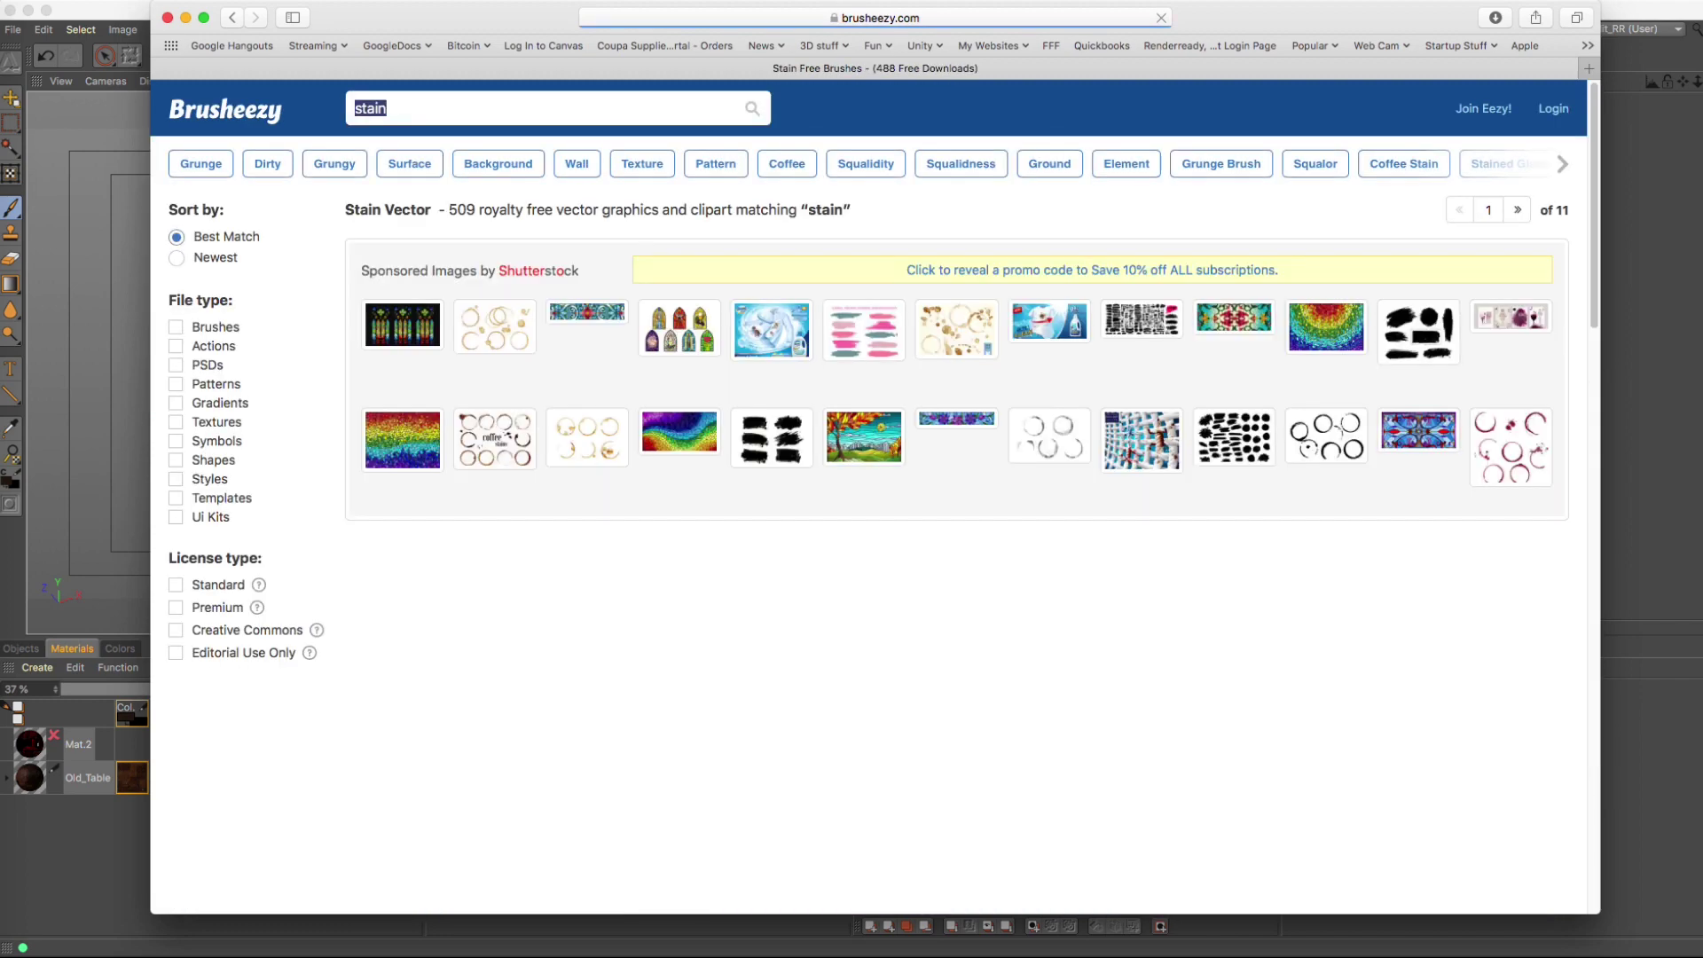
pyautogui.scroll(-5, 866, 372)
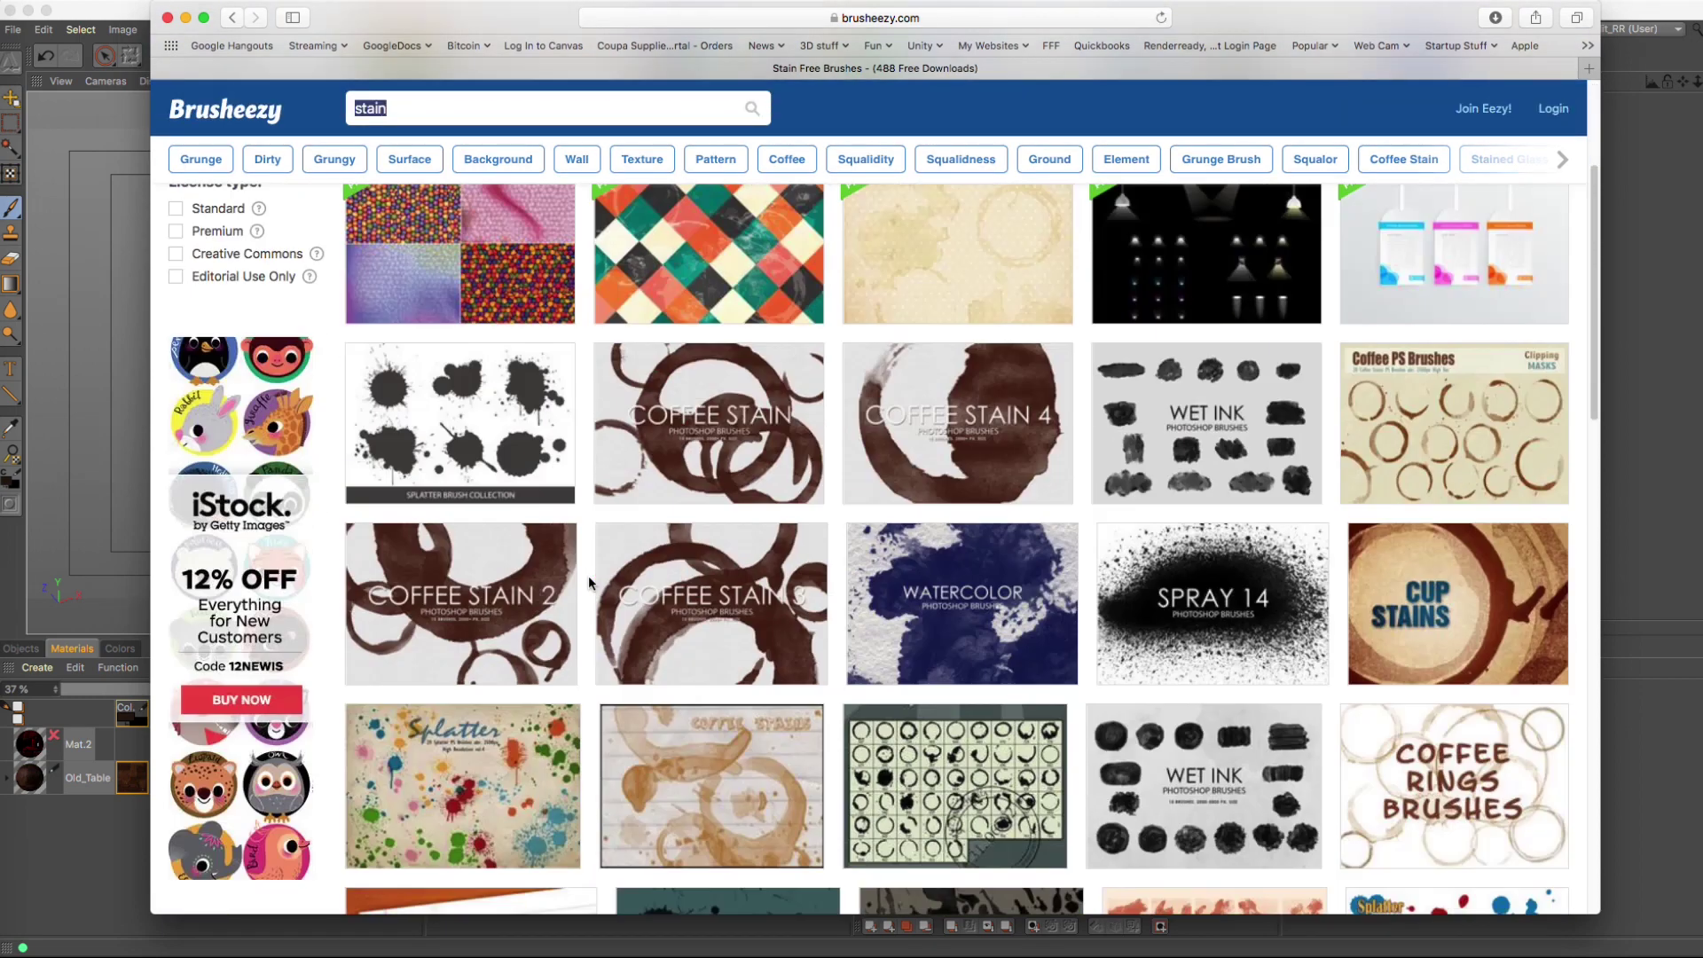
pyautogui.click(1462, 441)
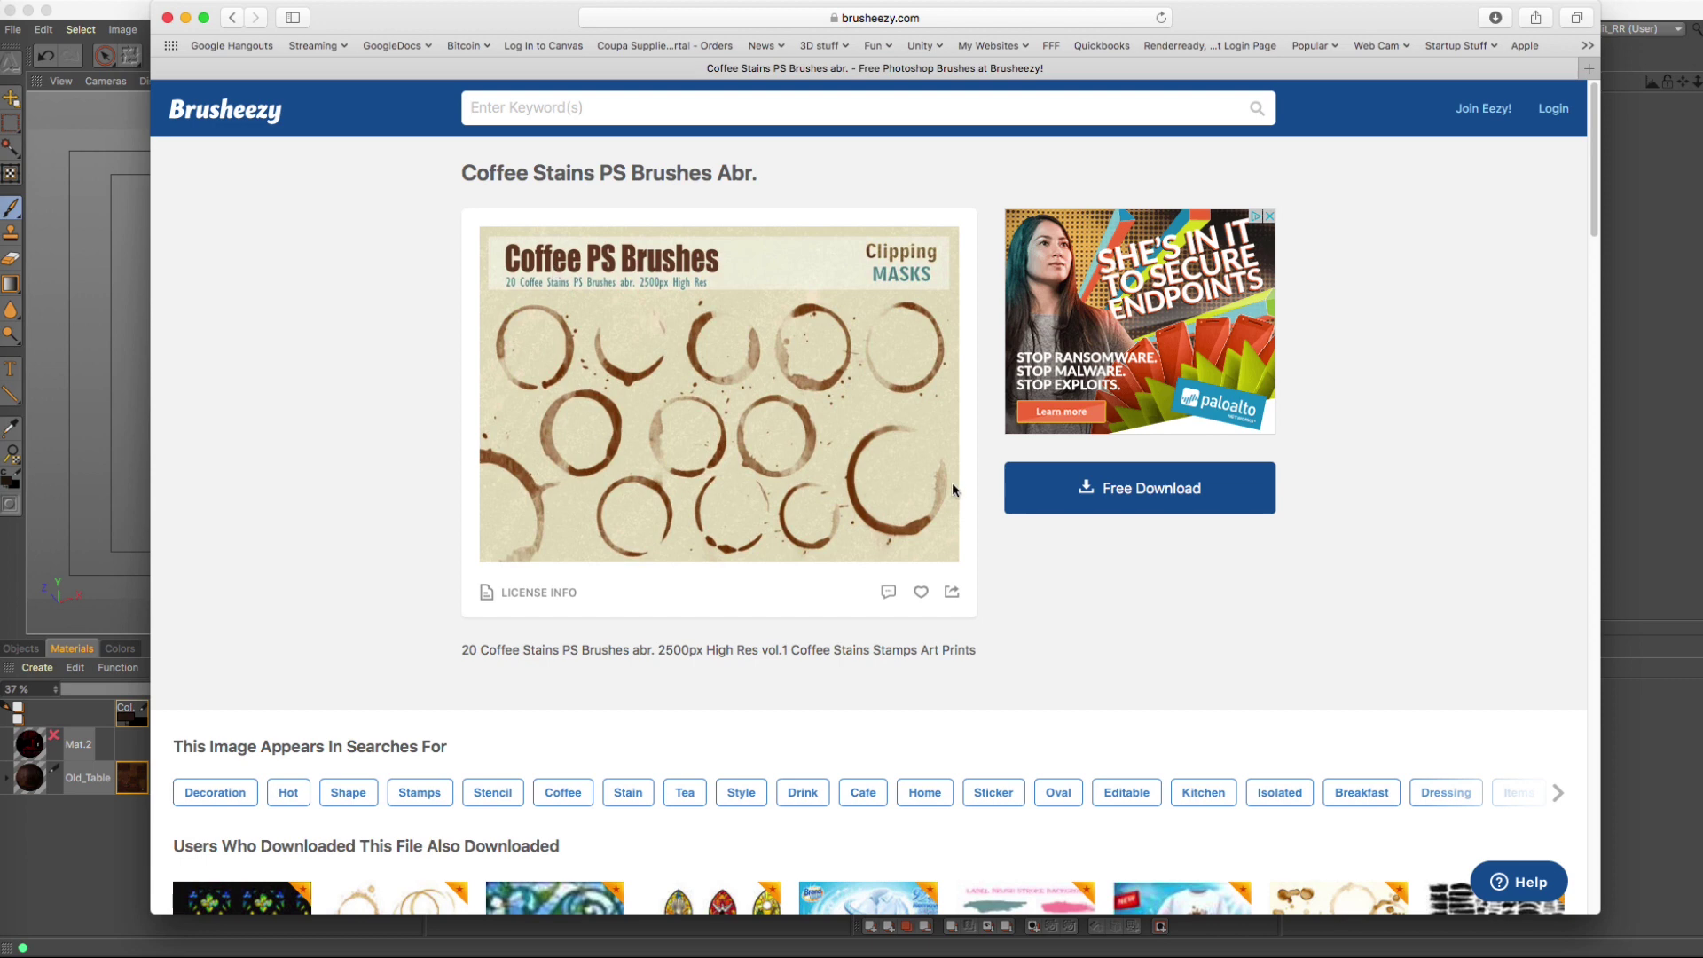
pyautogui.click(1116, 510)
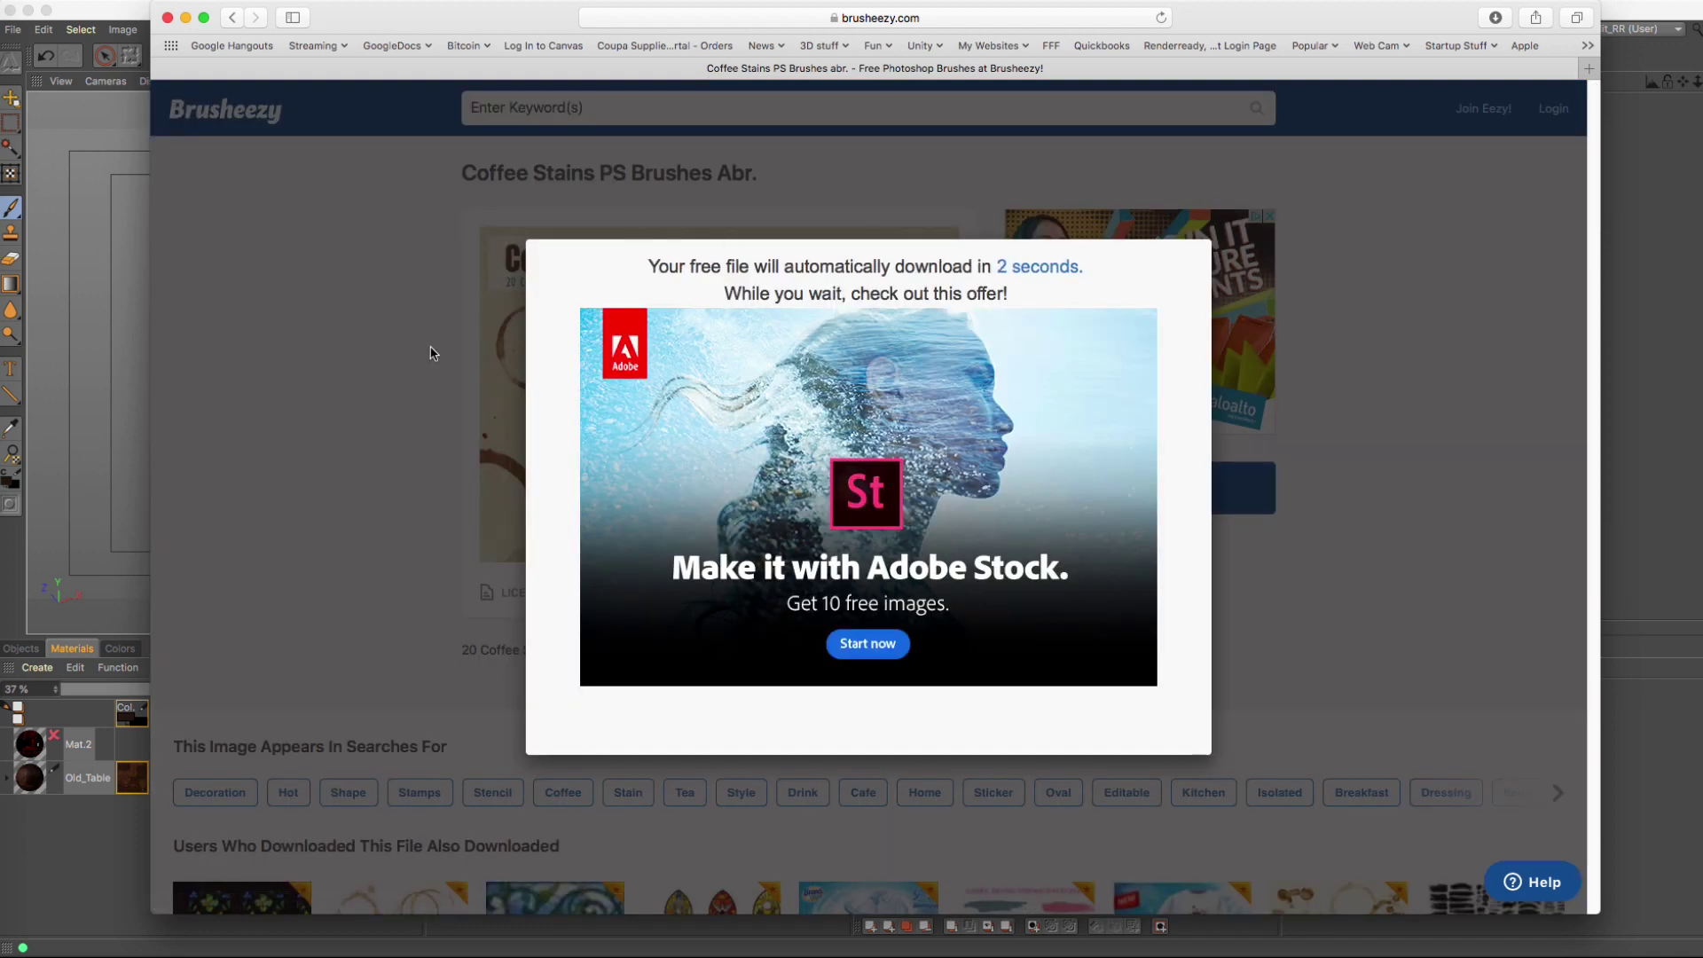
pyautogui.click(1495, 18)
# Step: Unzip the downloaded pack in Finder to get 20 Coffee Stains Brushes.abr, then go back to Cinema 4D
pyautogui.click(1673, 93)
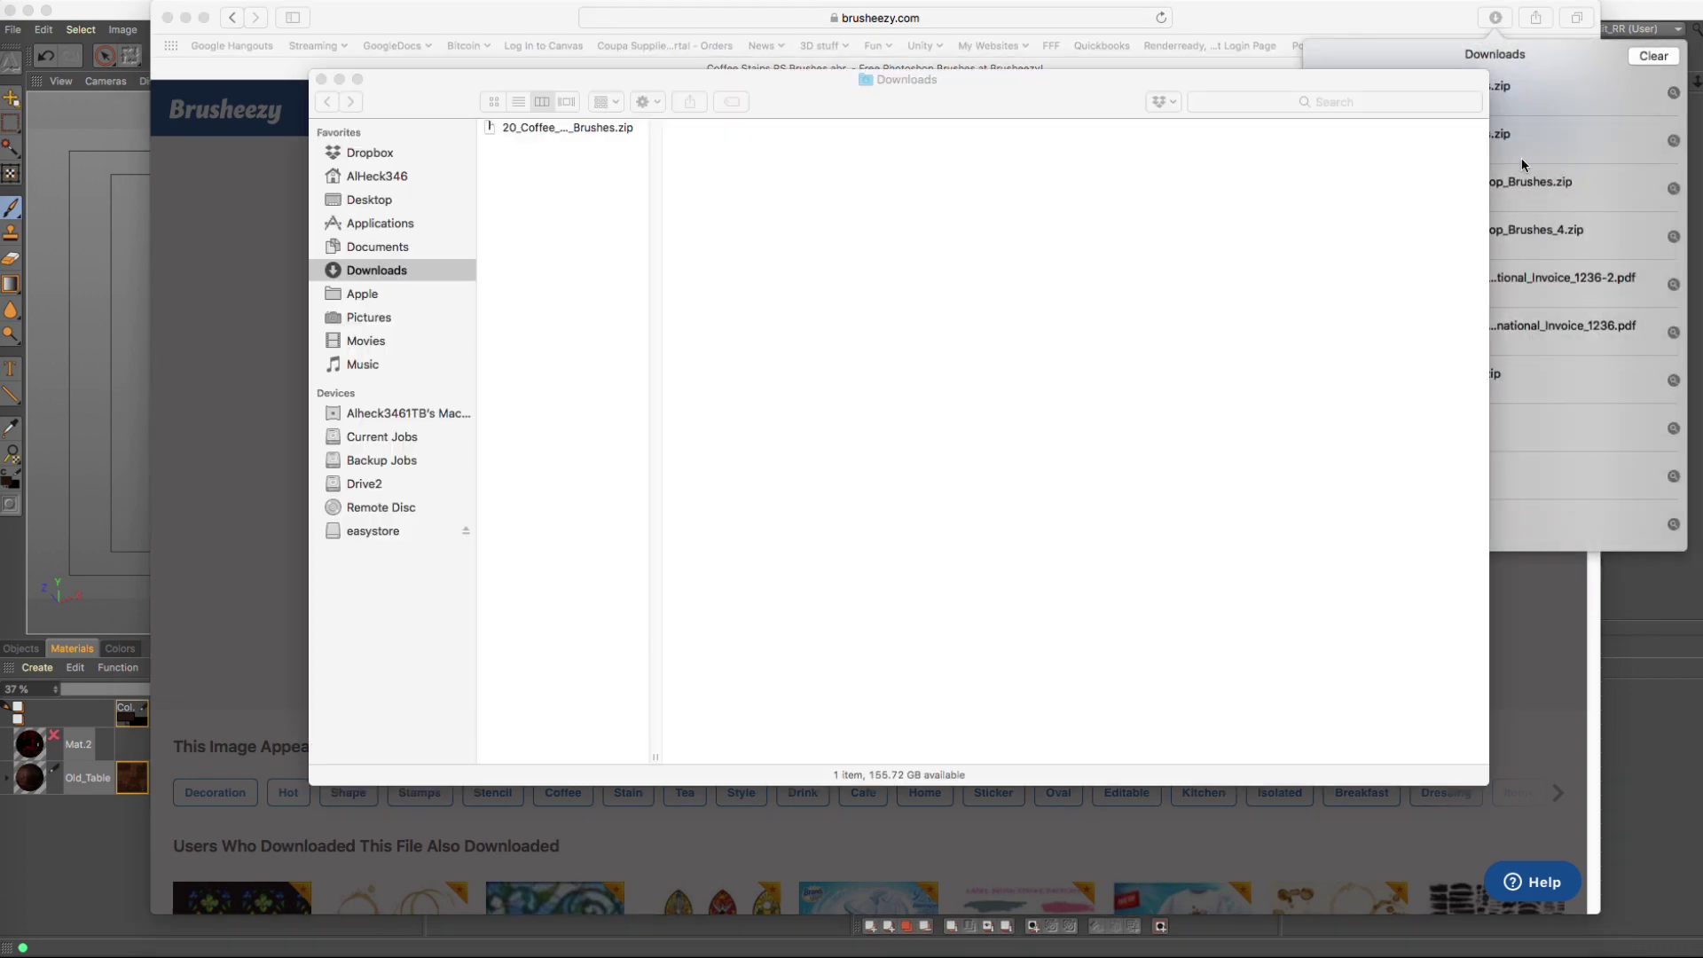
pyautogui.doubleClick(568, 129)
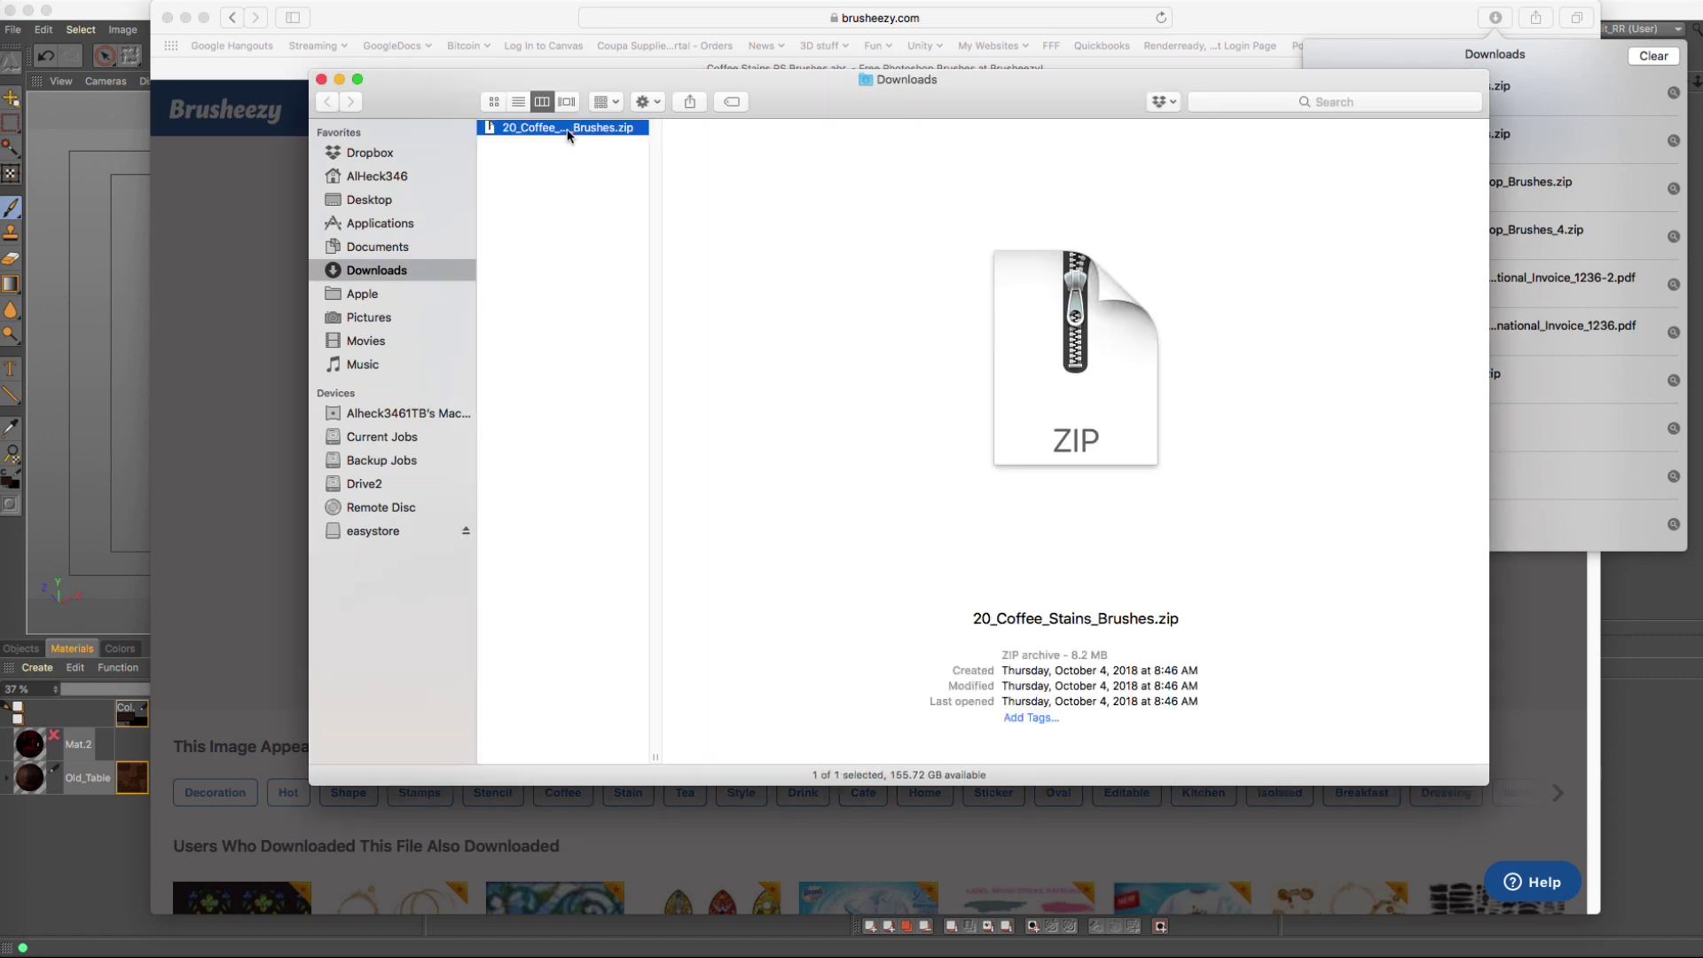
pyautogui.click(755, 129)
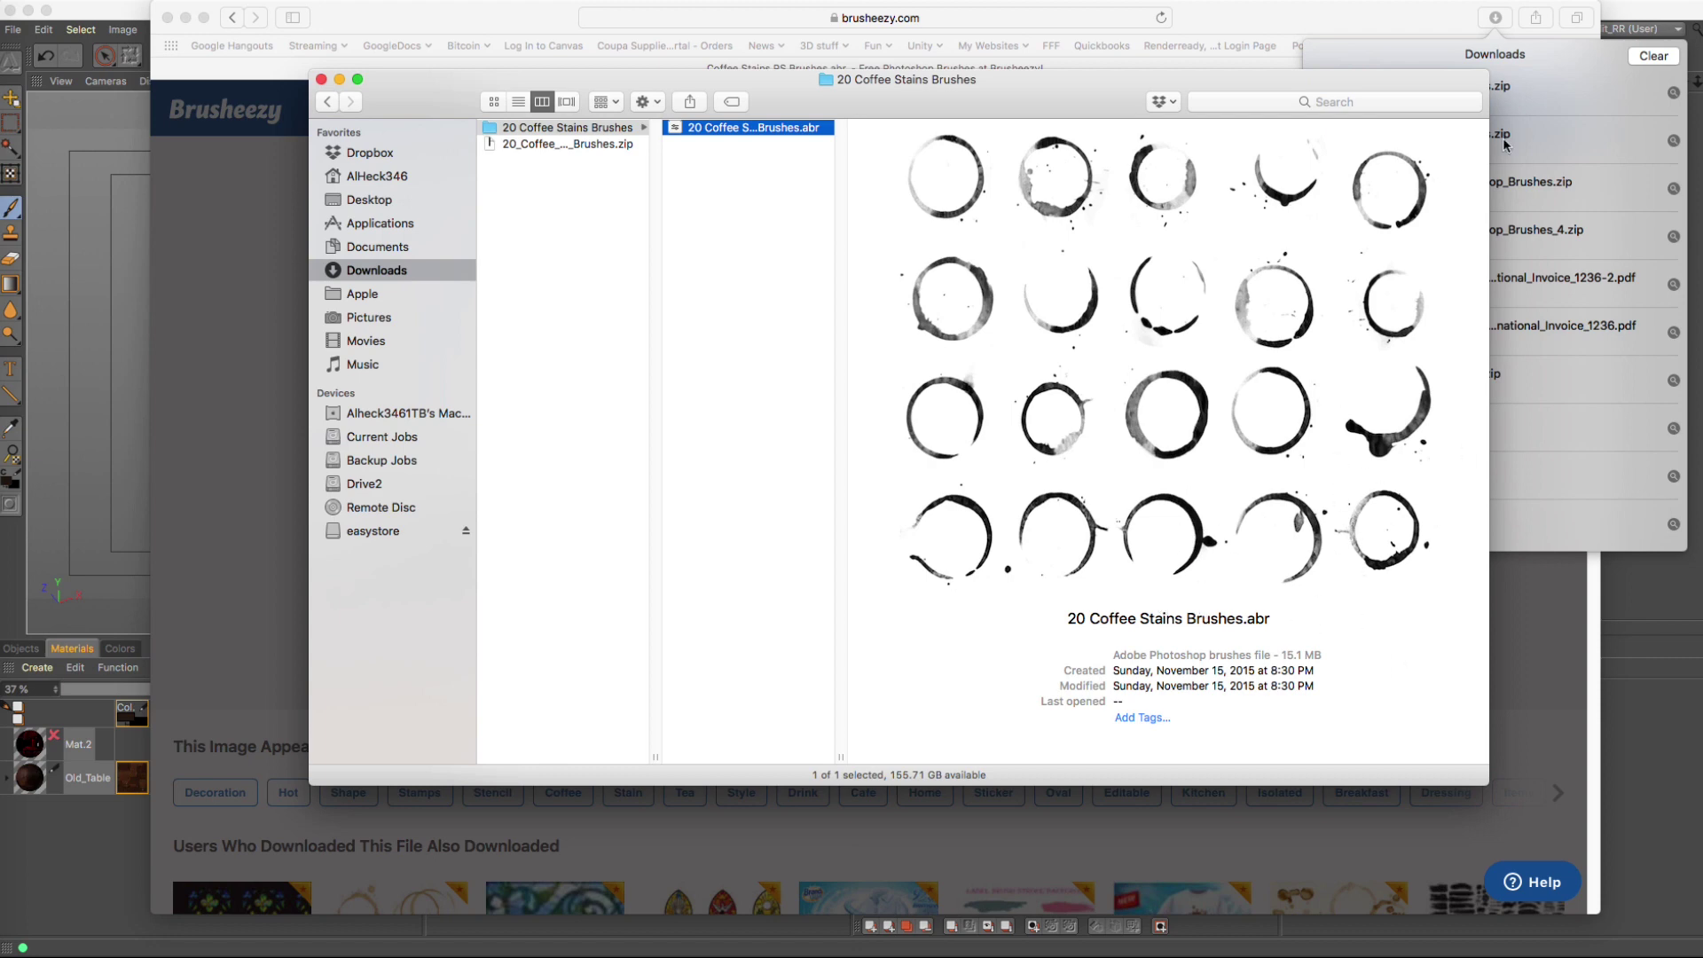
pyautogui.click(120, 16)
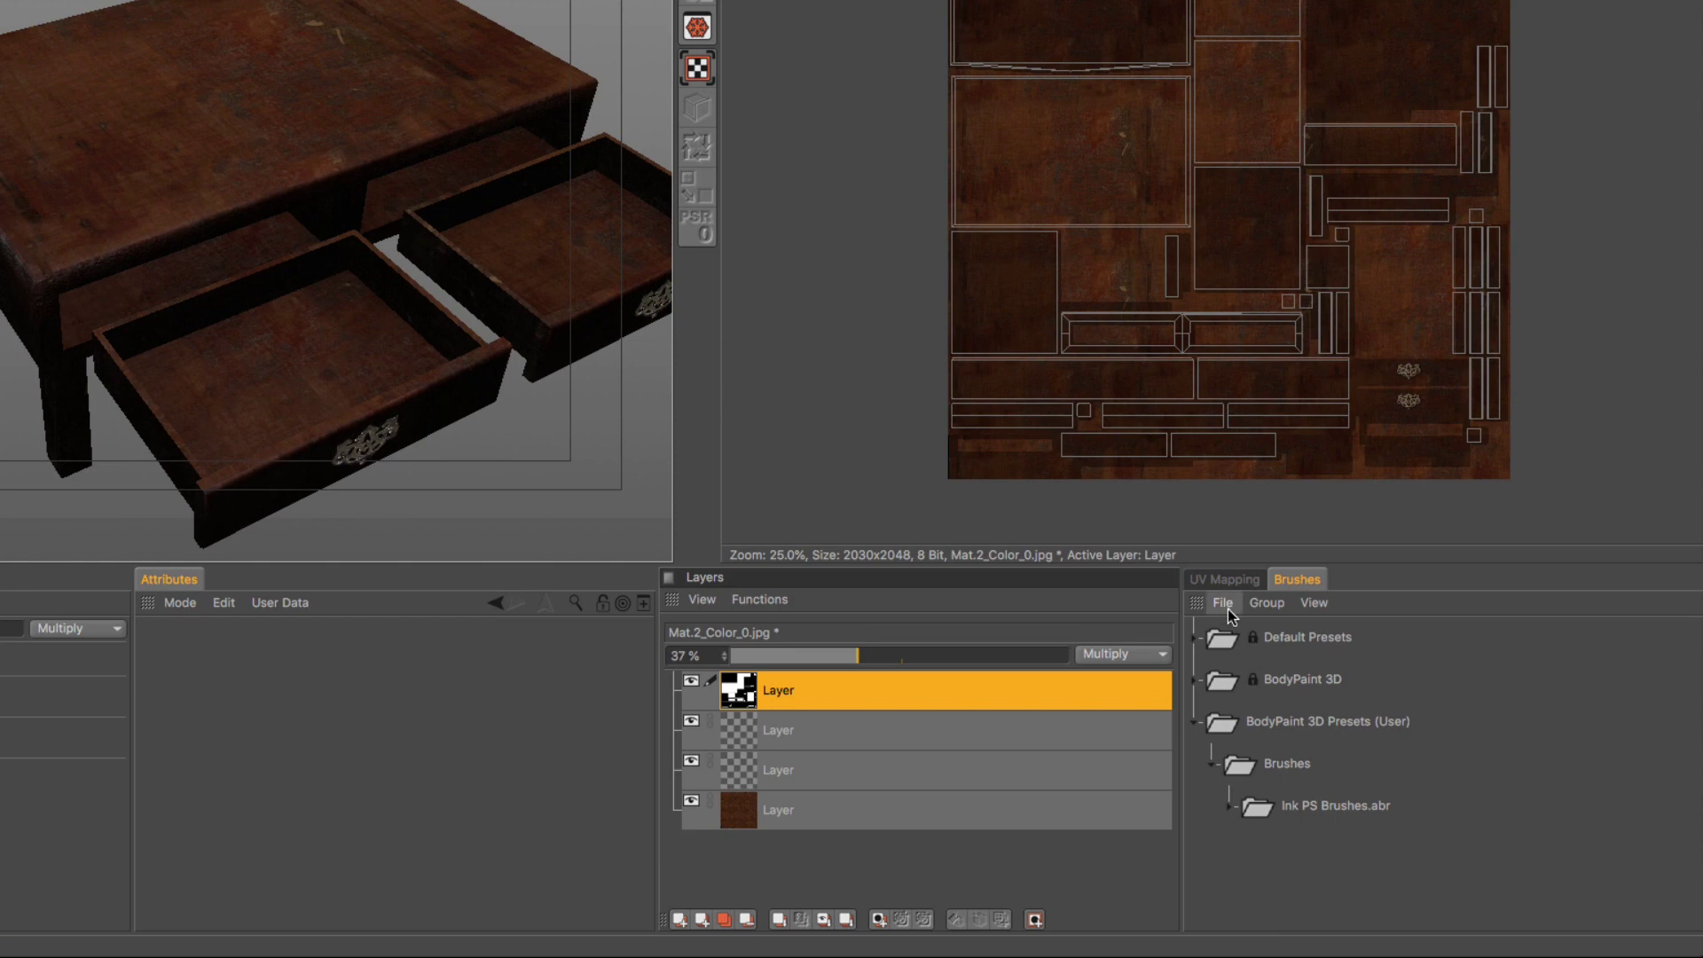
# Step: Load 20 Coffee Stains Brushes.abr into the Brushes library with Load Brushes
pyautogui.click(1225, 605)
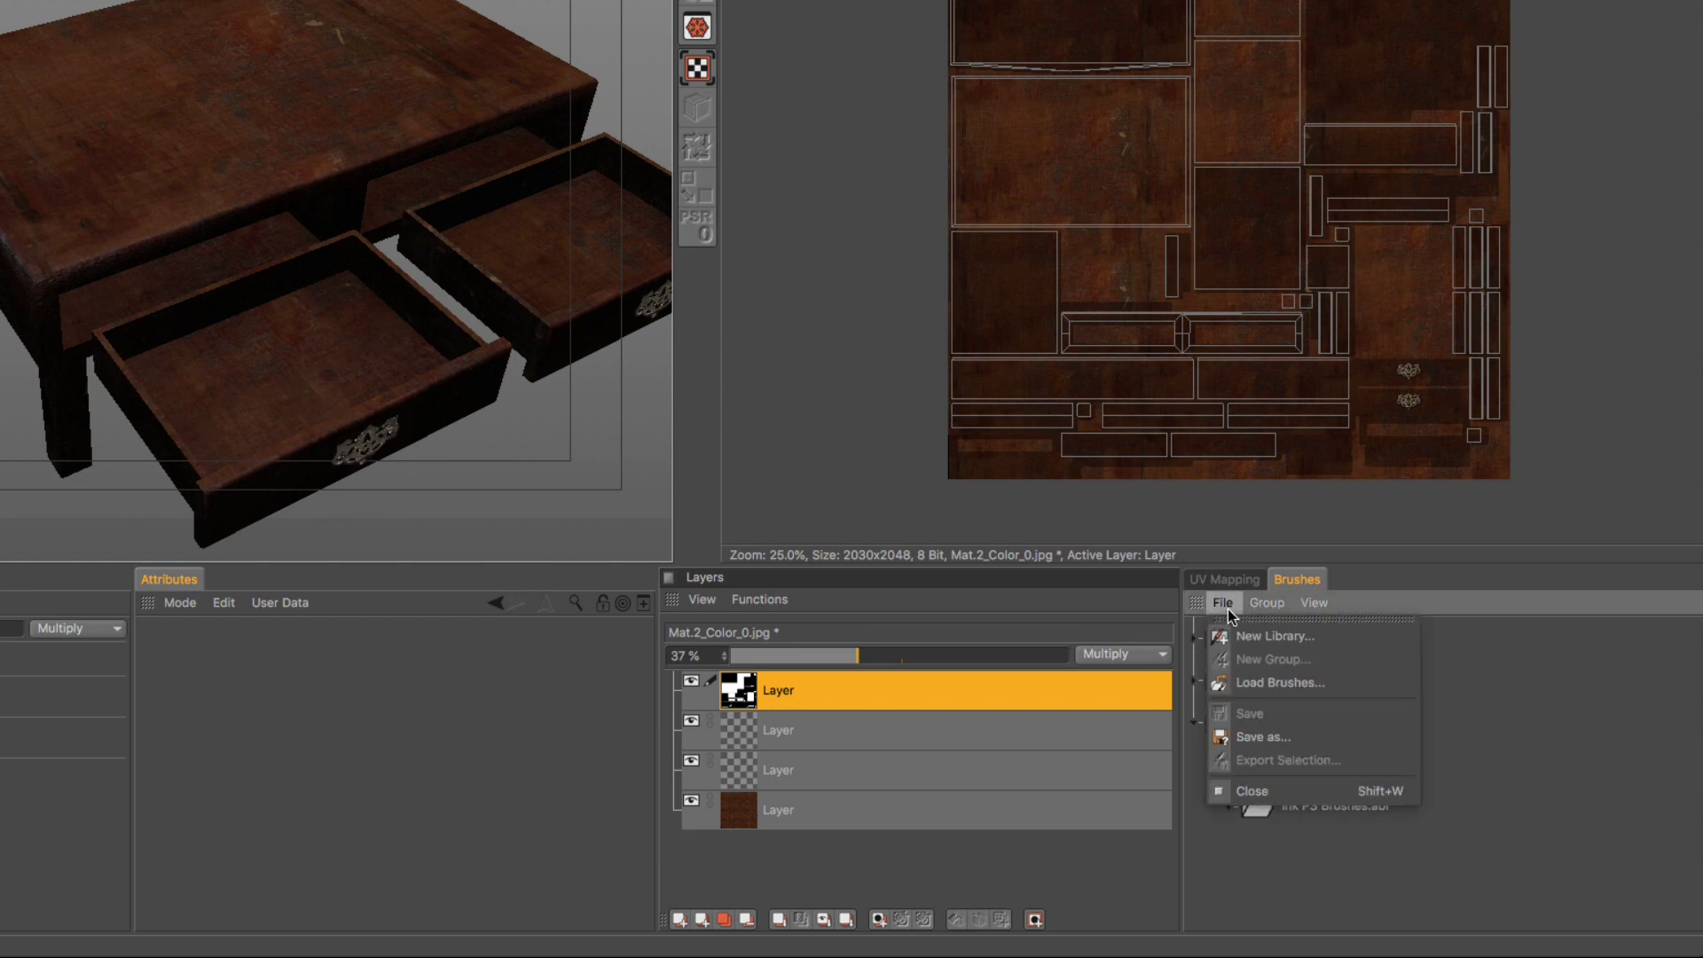
pyautogui.click(1258, 684)
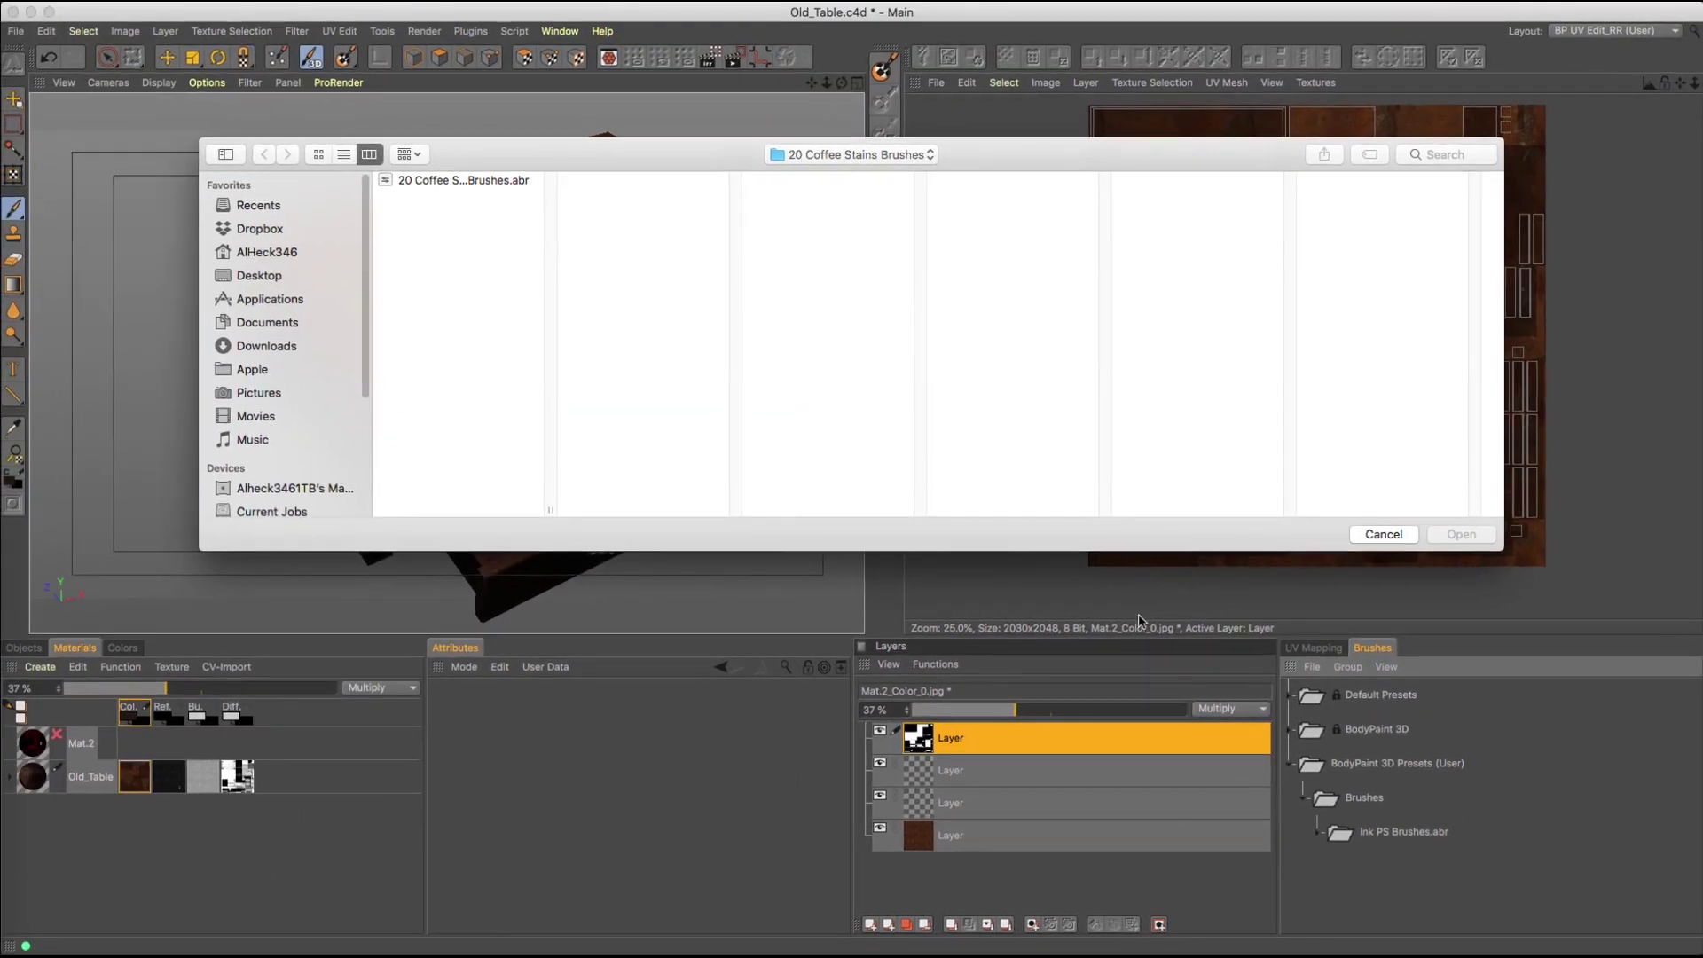
pyautogui.click(414, 180)
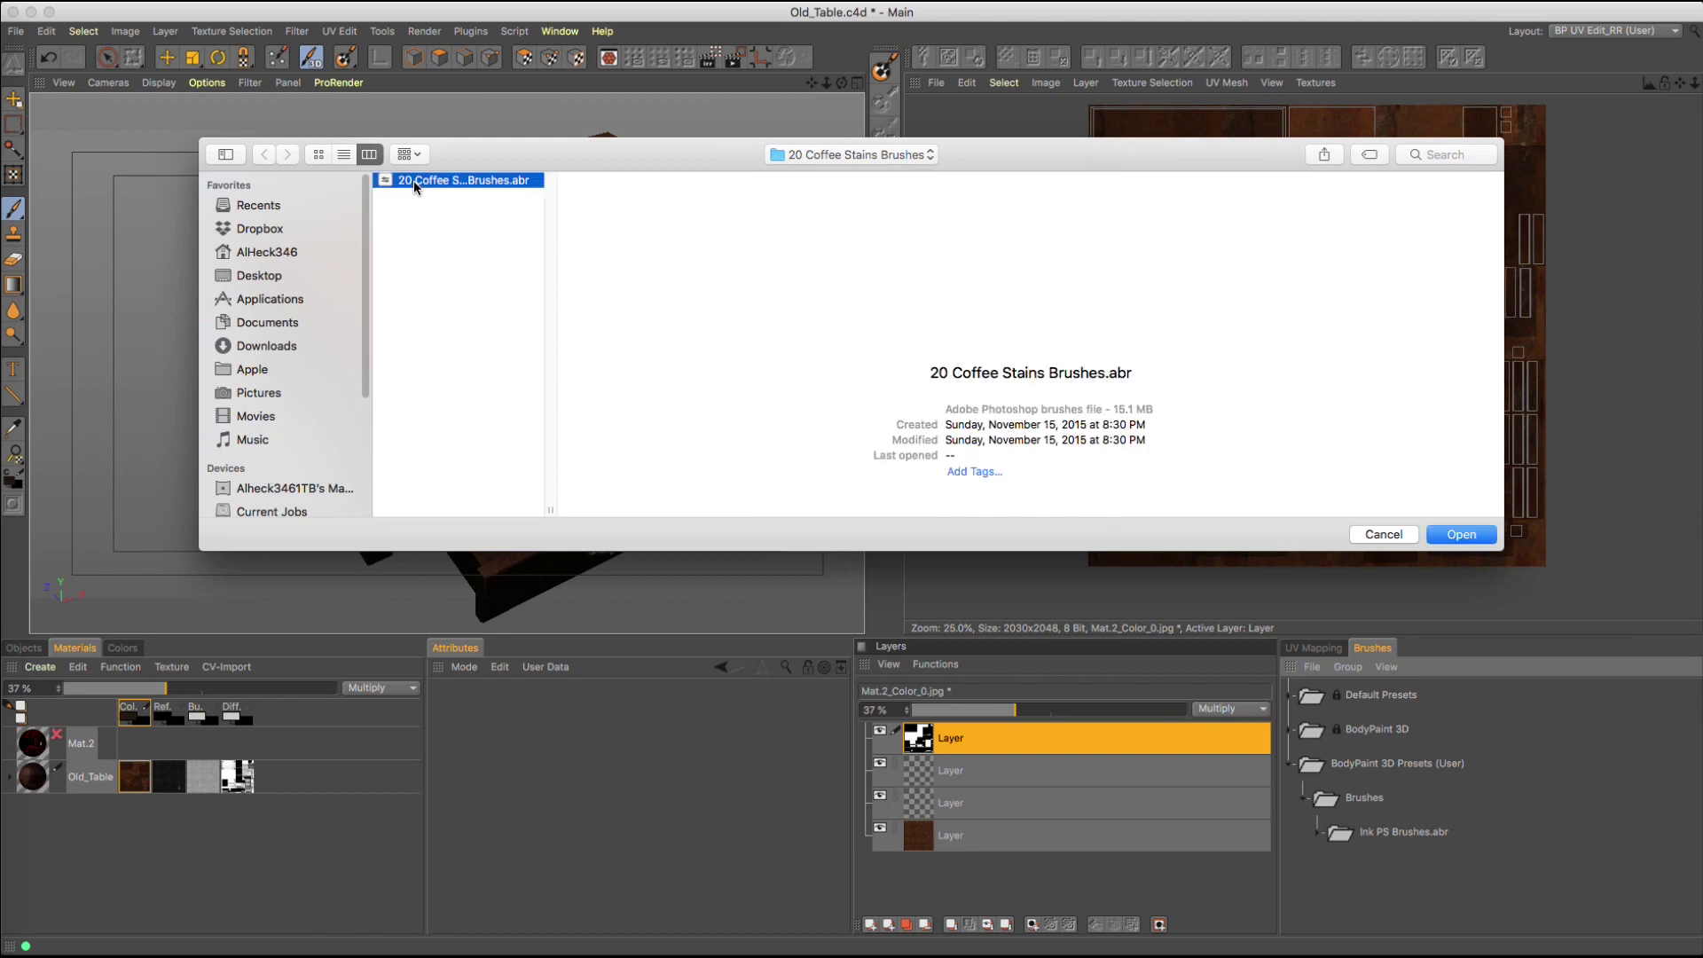
pyautogui.click(1449, 535)
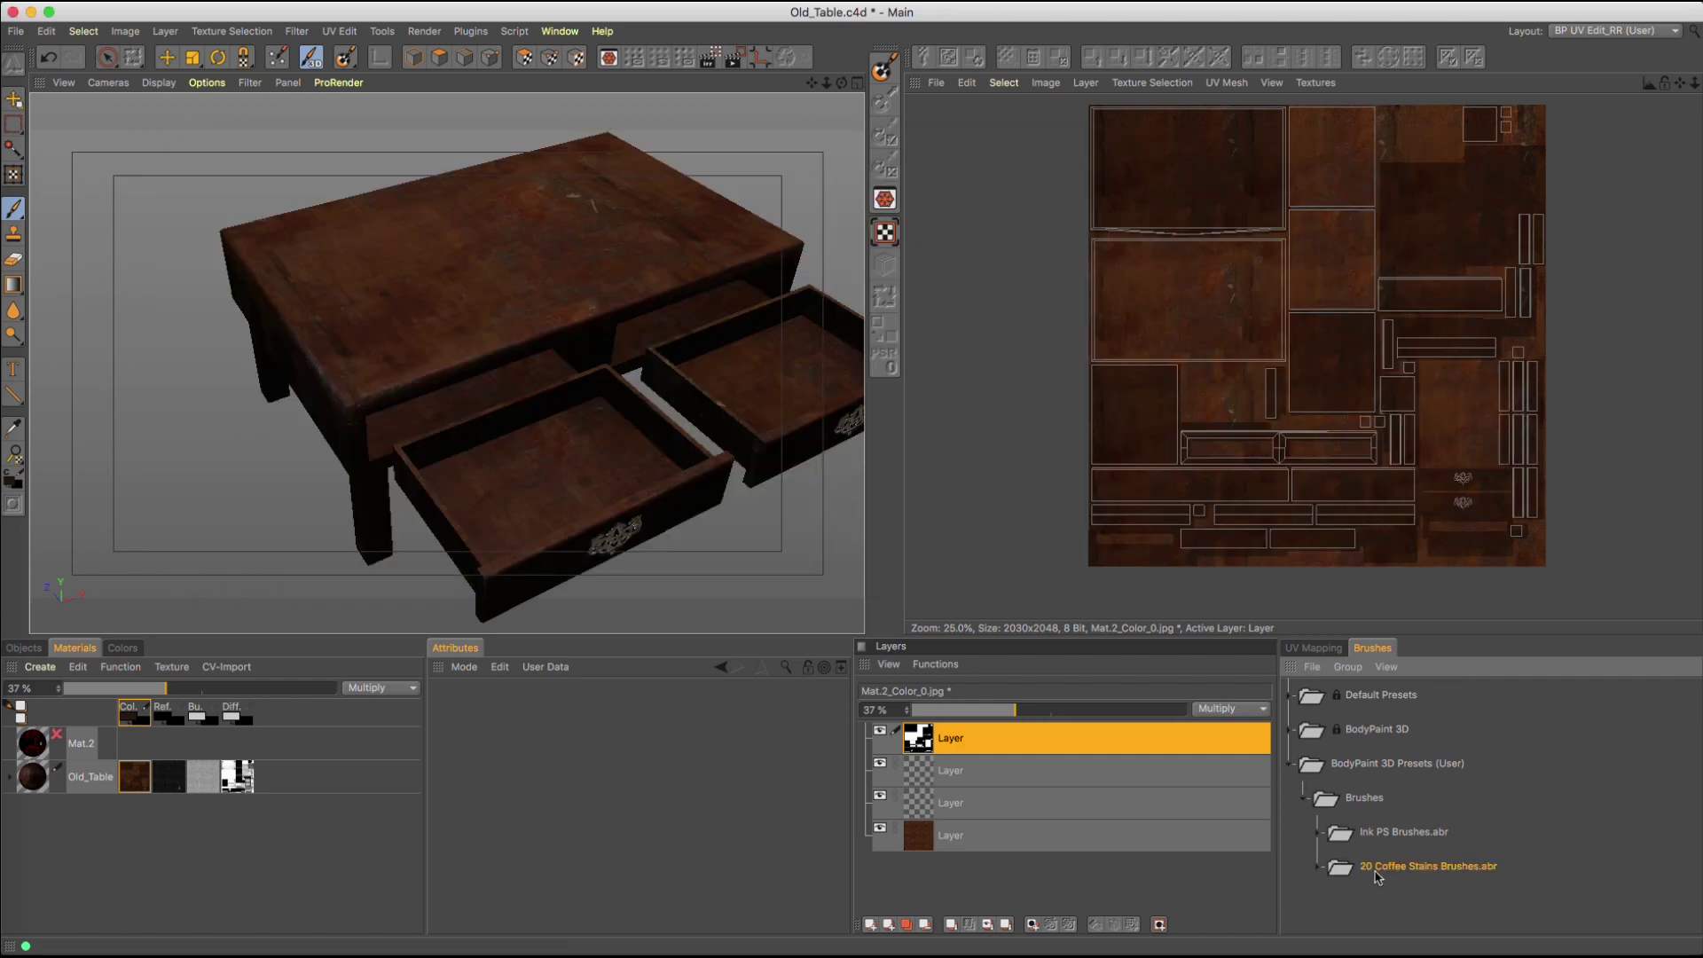
# Step: Pick the Coffee Stains 4 brush, add a new empty top layer, and shrink the brush size
pyautogui.click(1321, 867)
pyautogui.scroll(-5, 1425, 867)
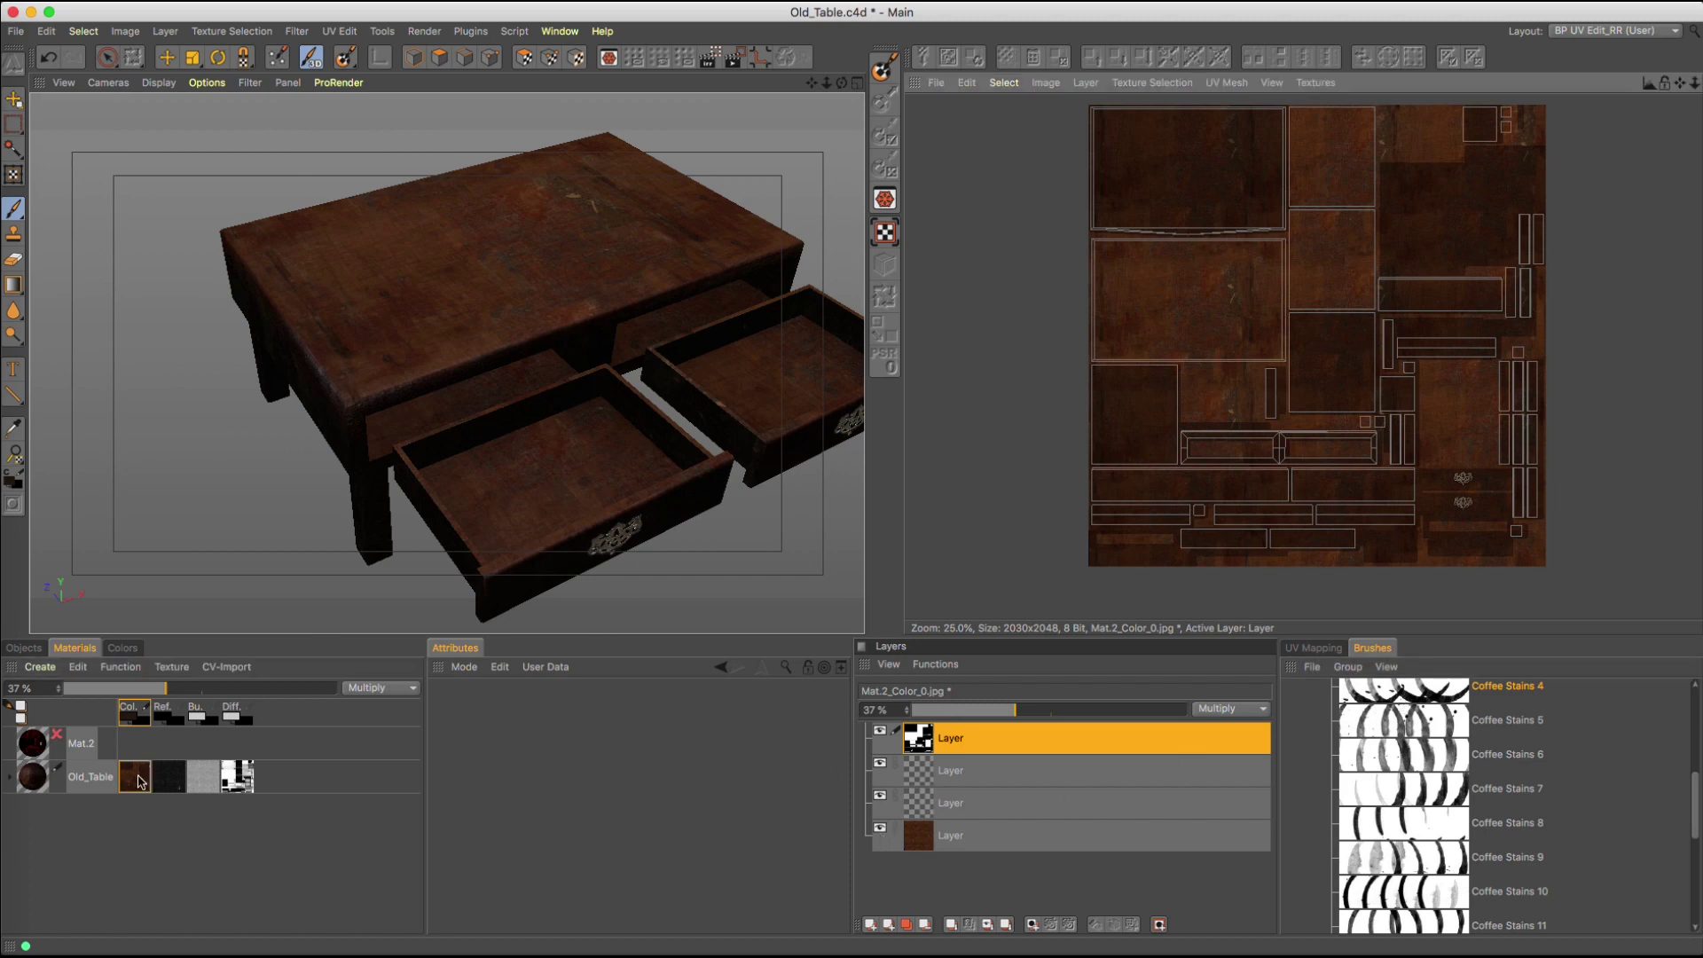
pyautogui.click(871, 924)
pyautogui.click(483, 267)
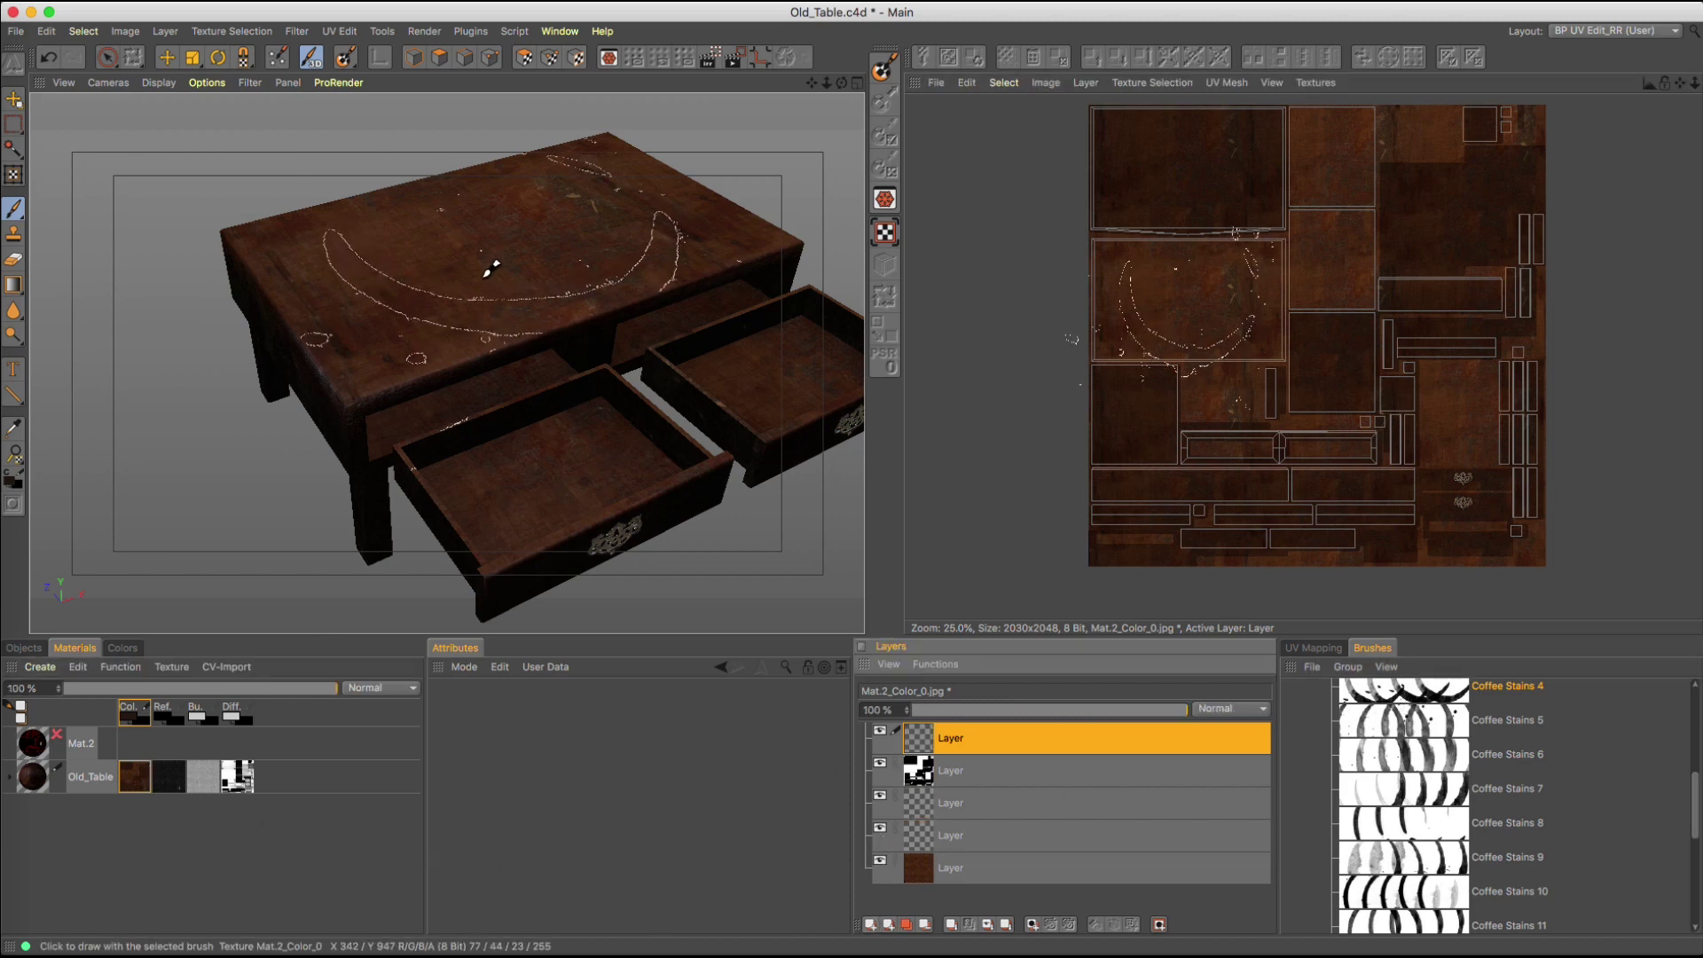
pyautogui.moveTo(466, 267); pyautogui.dragTo(459, 287, button='middle')
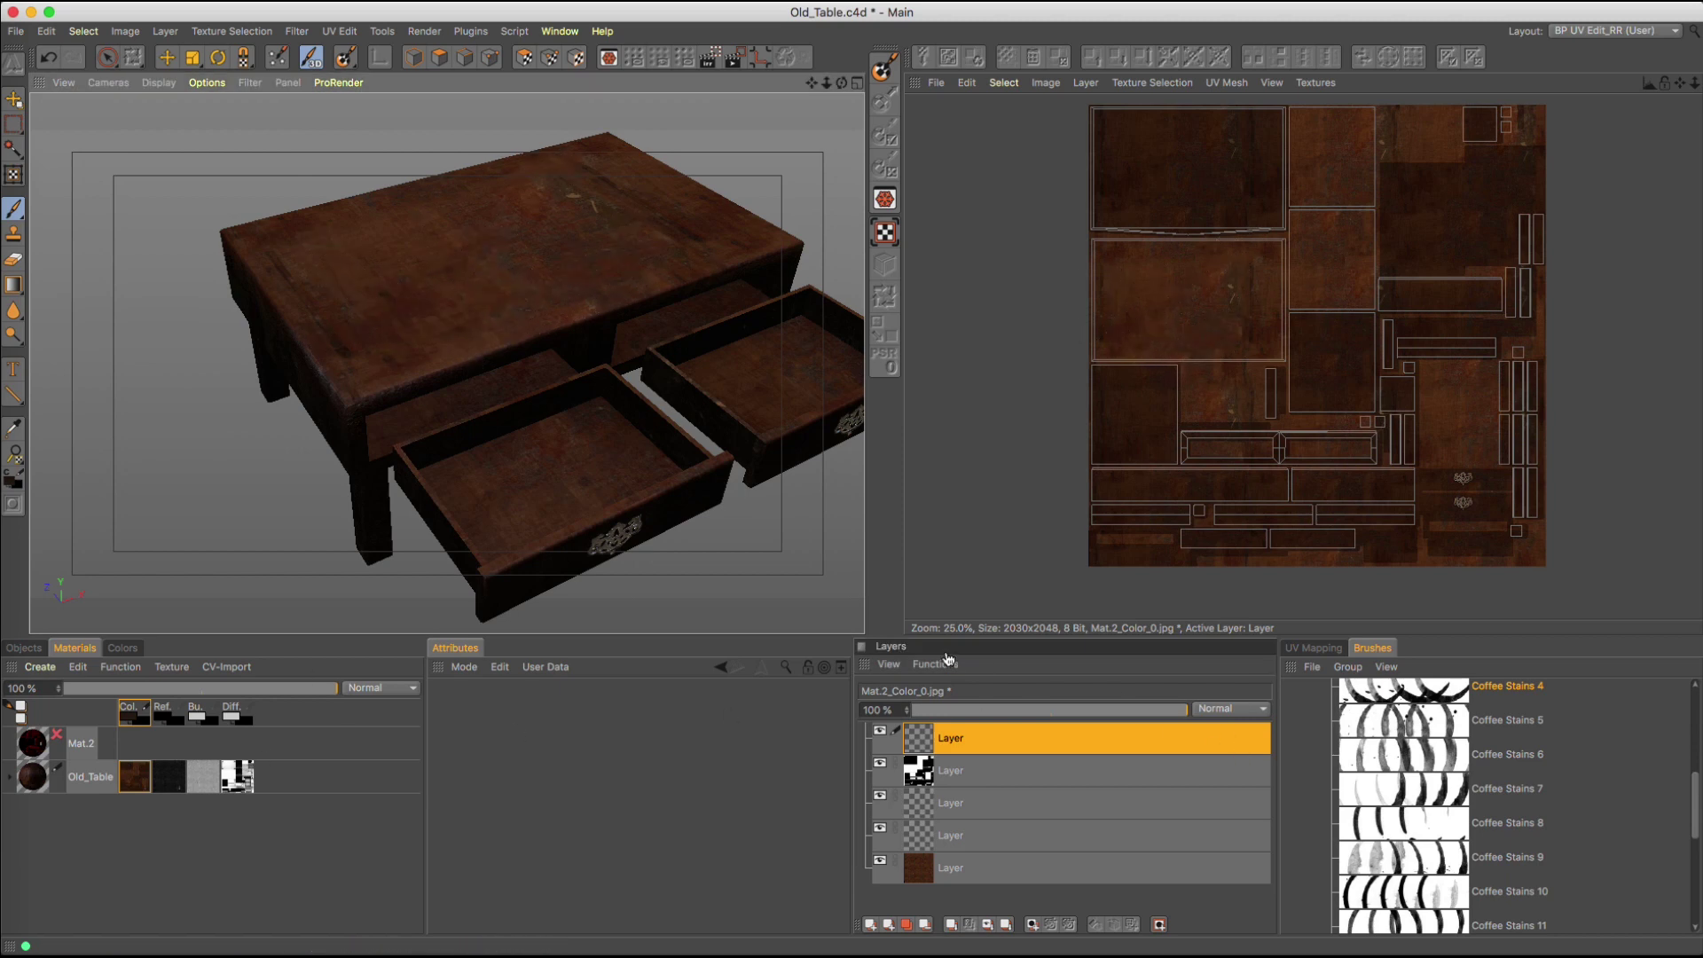
# Step: Sample a dark brown from the table wood as the paint colour, undoing an oversized test stamp
pyautogui.click(123, 648)
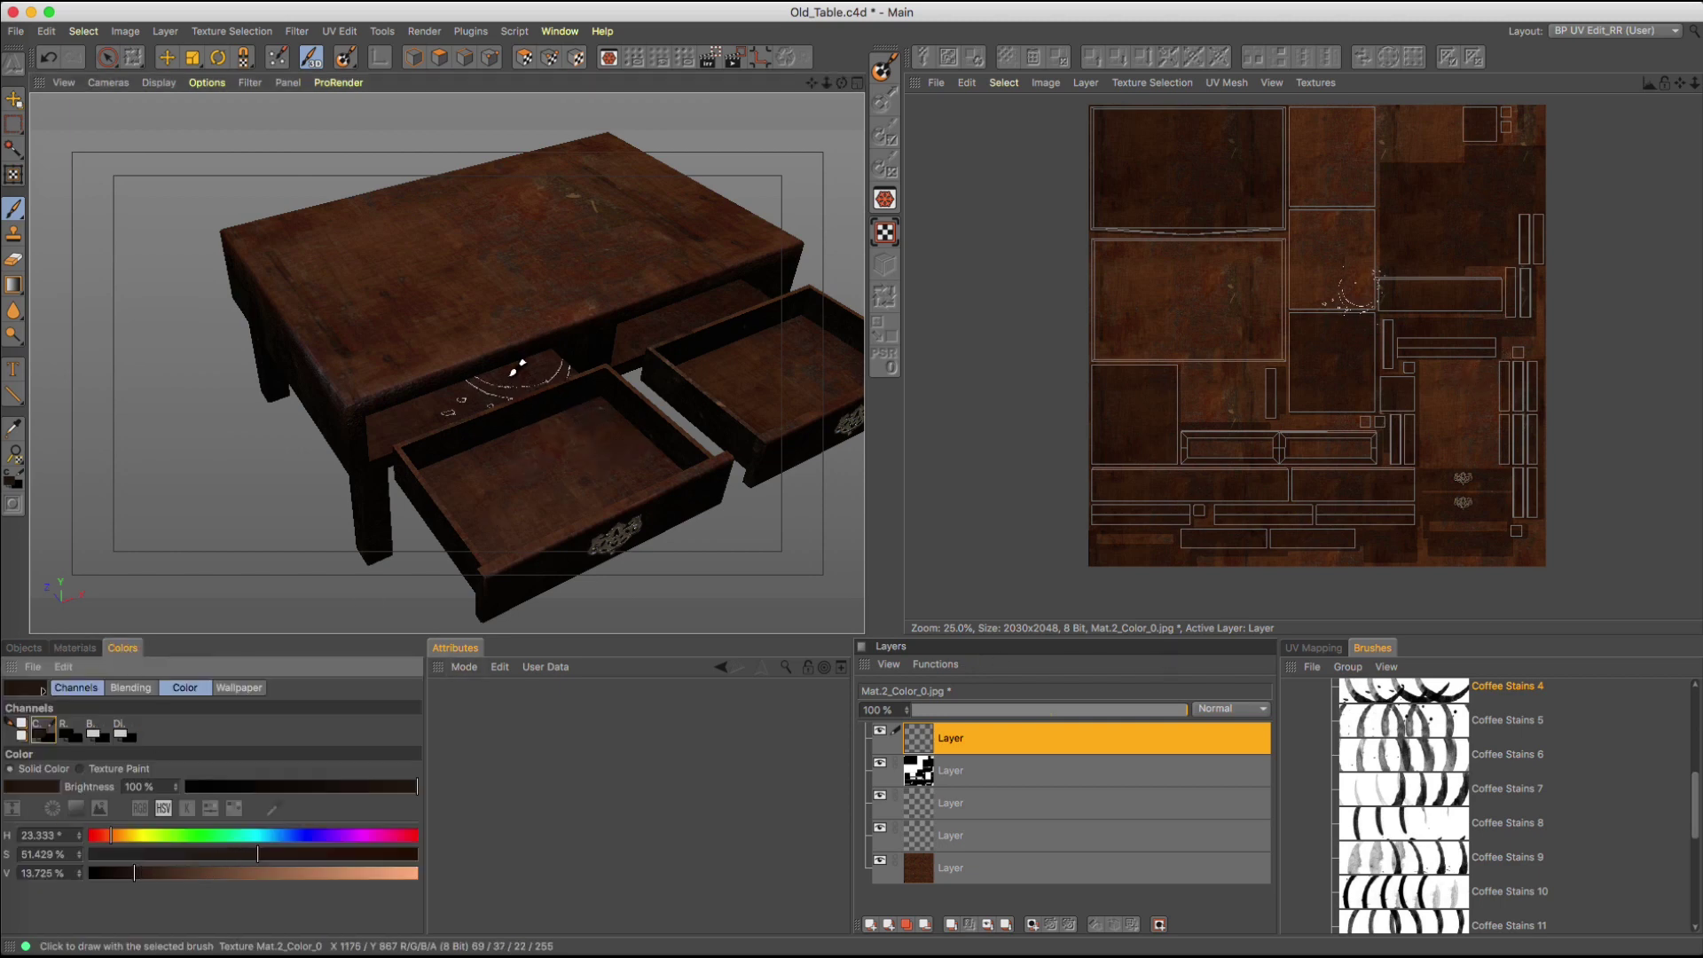
pyautogui.click(343, 331)
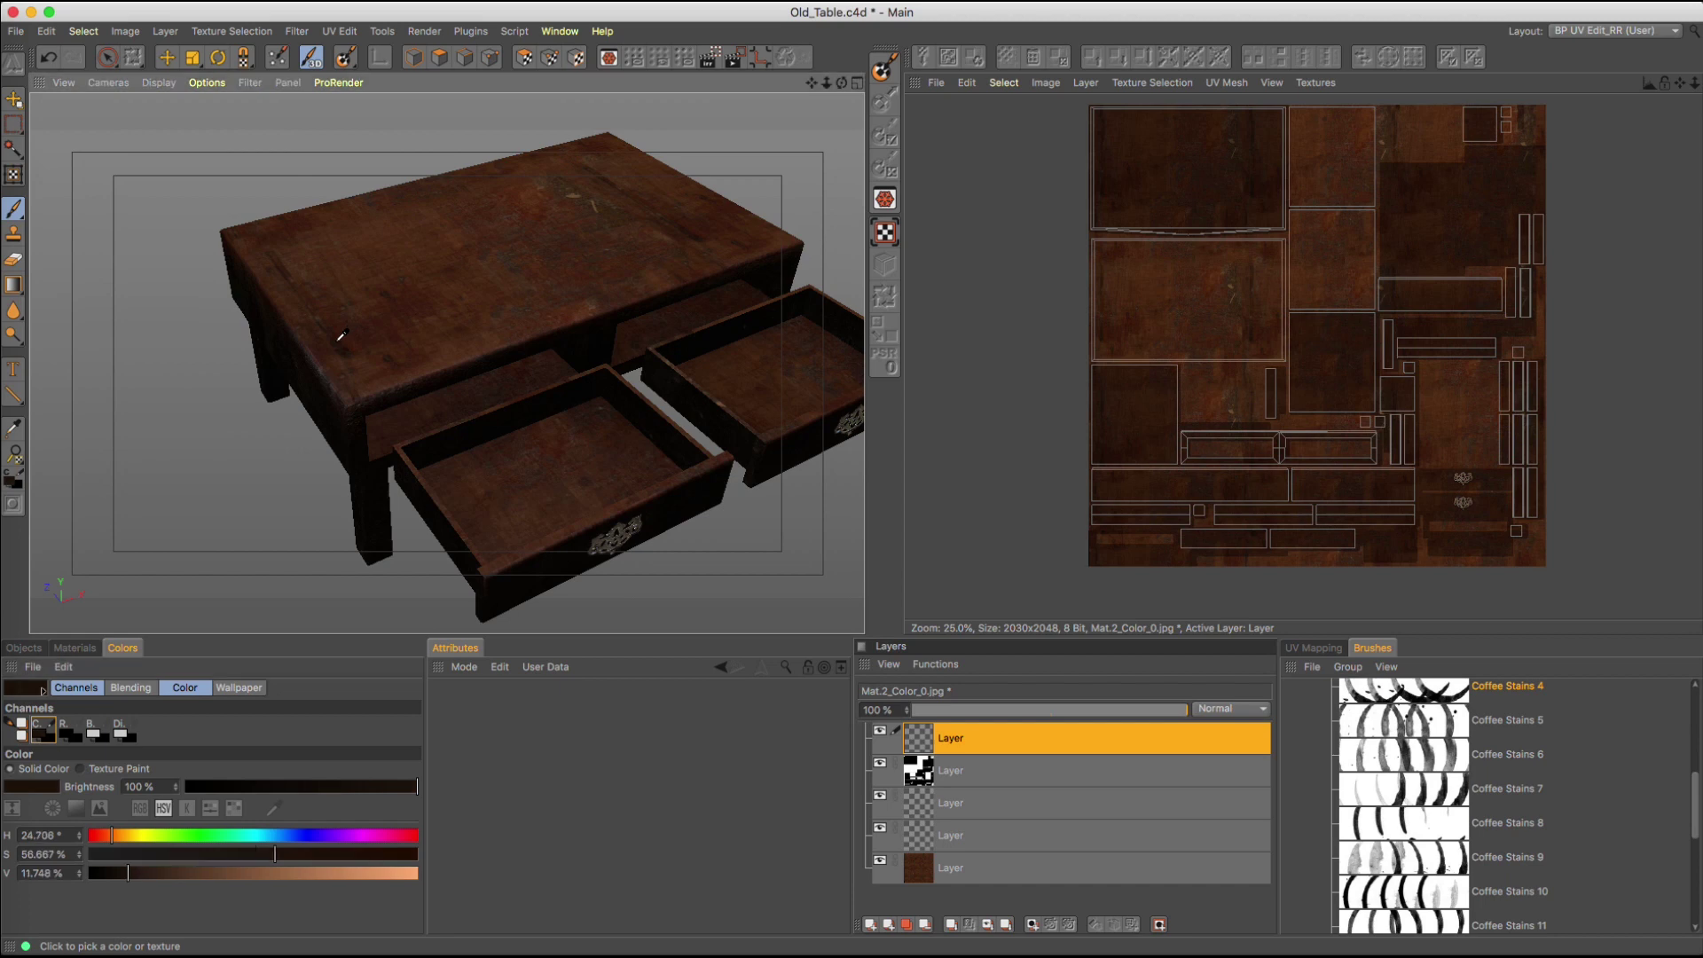
pyautogui.click(423, 305)
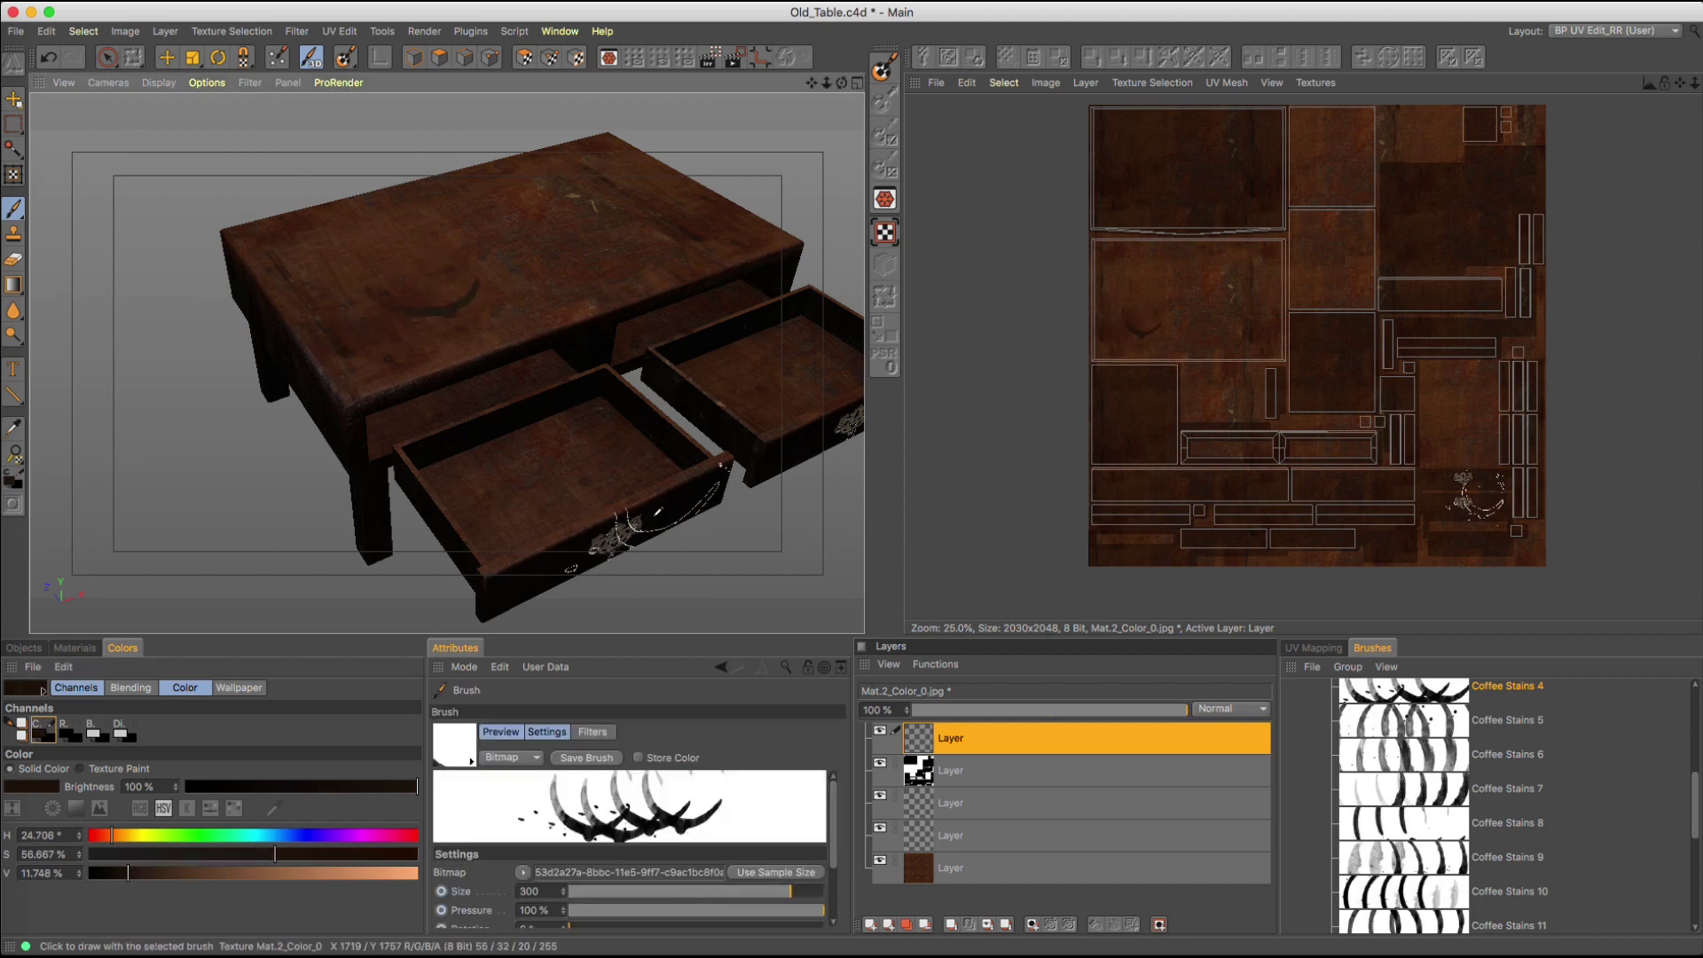
pyautogui.press('super+z')
# Step: Stamp coffee rings on the tabletop at brush size 175, then rotated to 146°
pyautogui.moveTo(501, 297); pyautogui.dragTo(454, 297, button='middle')
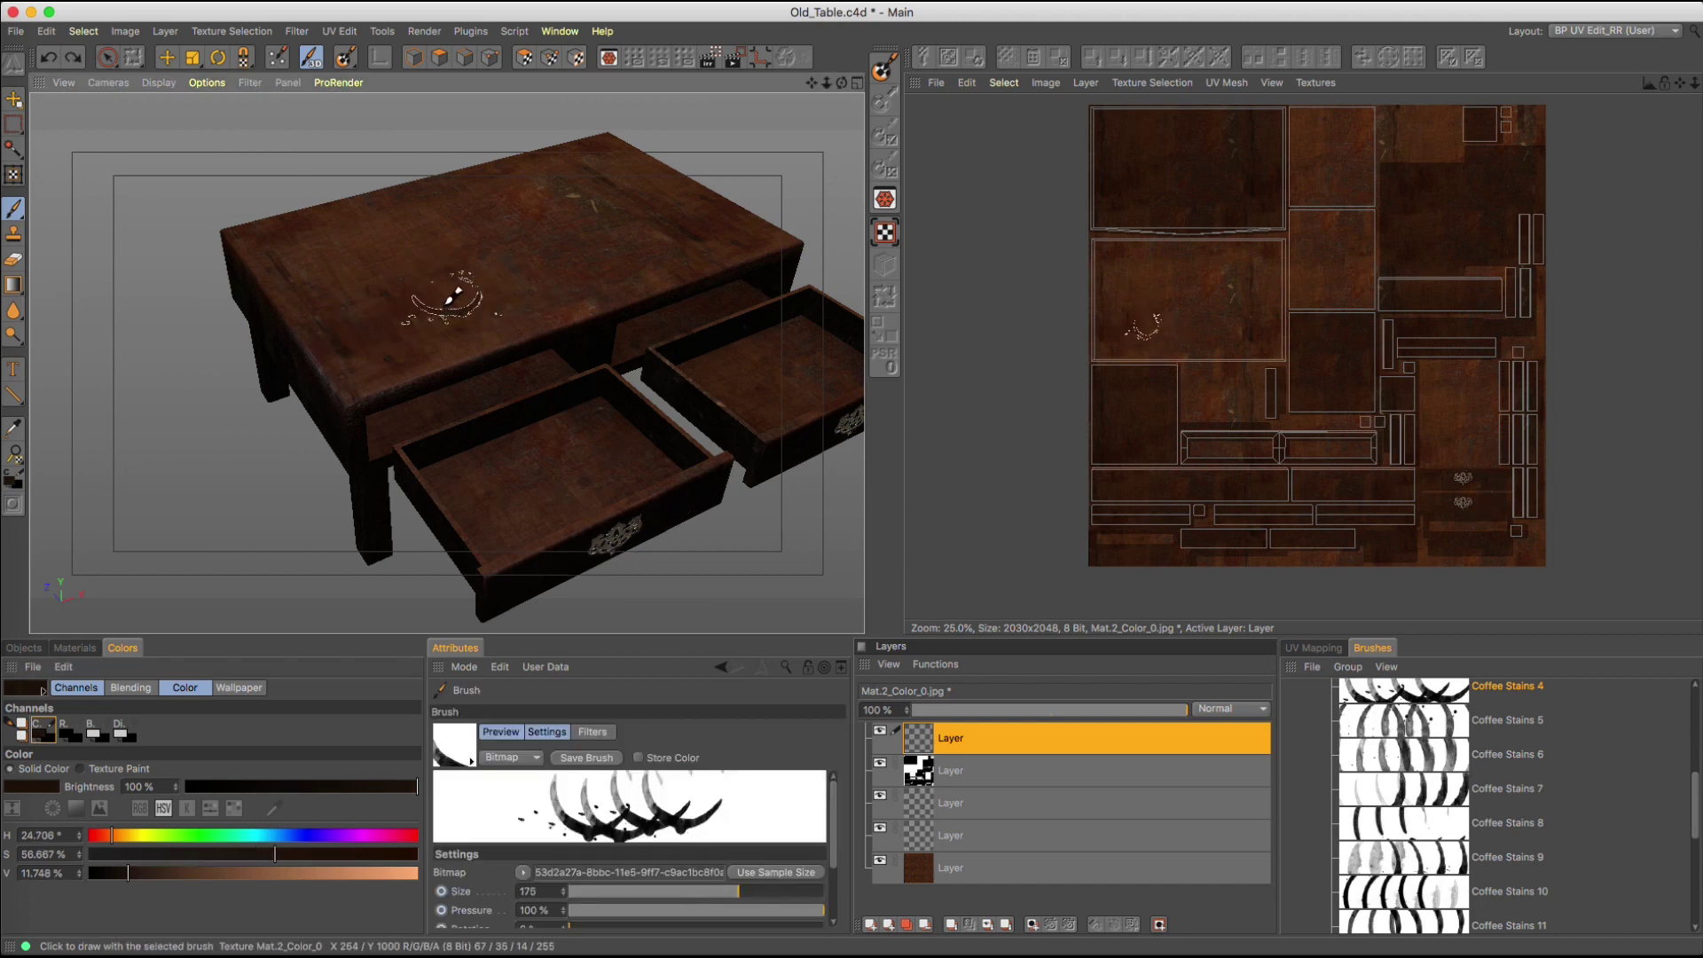
pyautogui.click(454, 297)
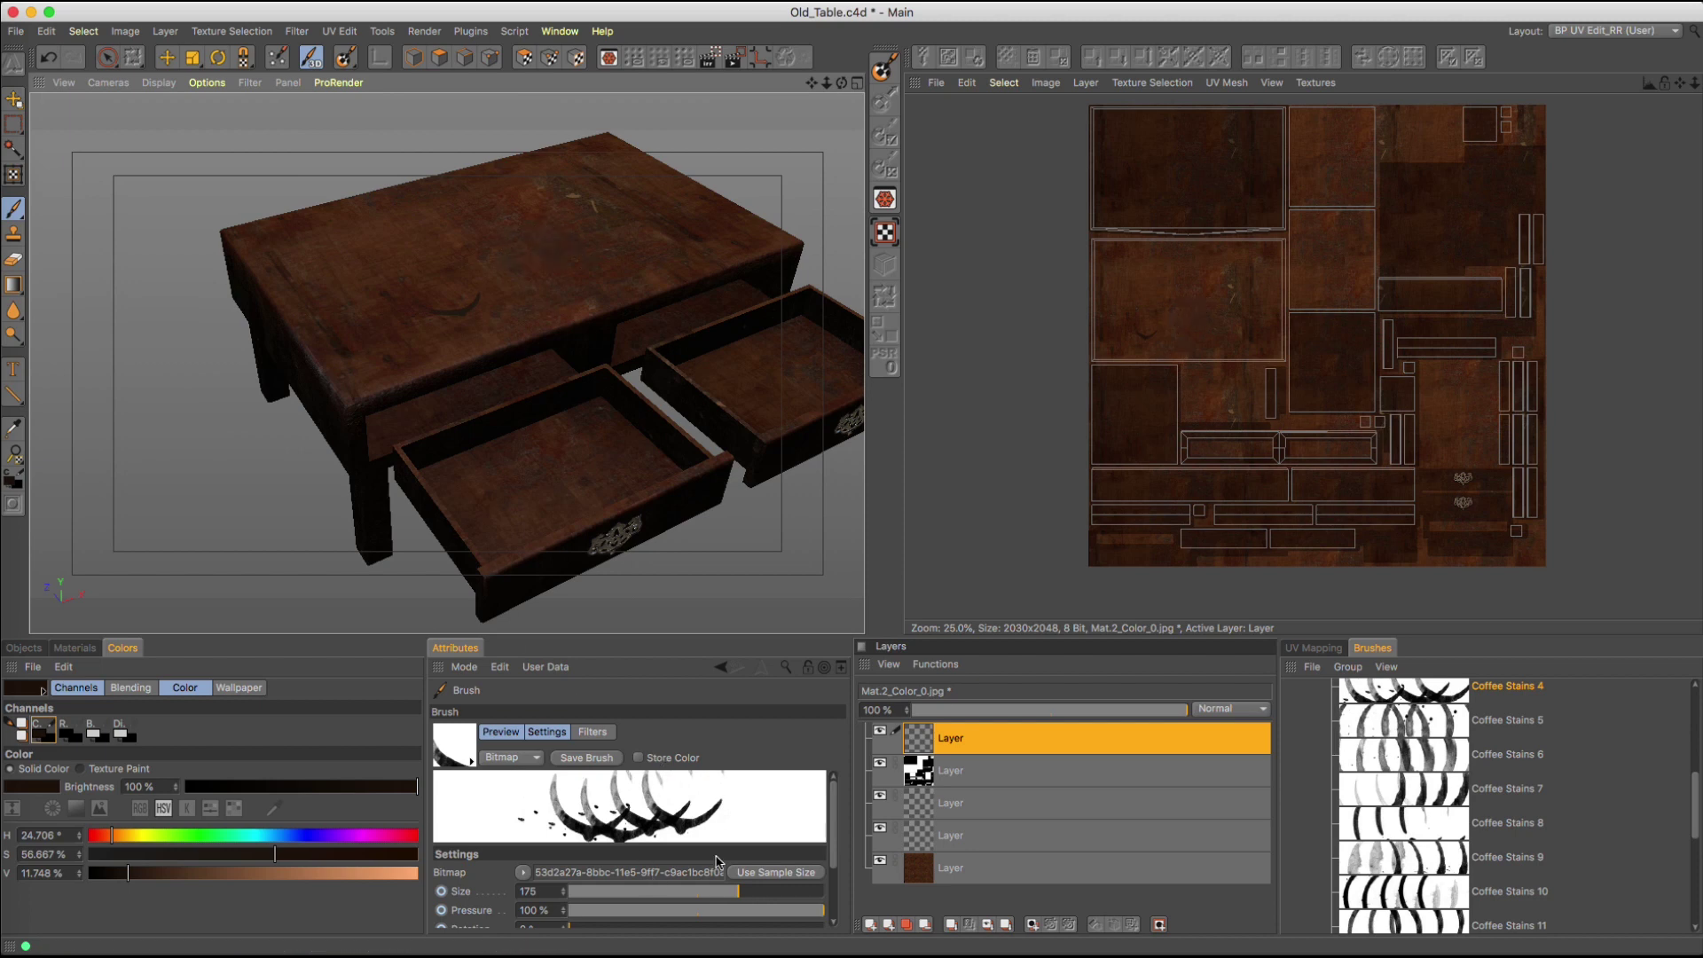
pyautogui.scroll(-2, 836, 827)
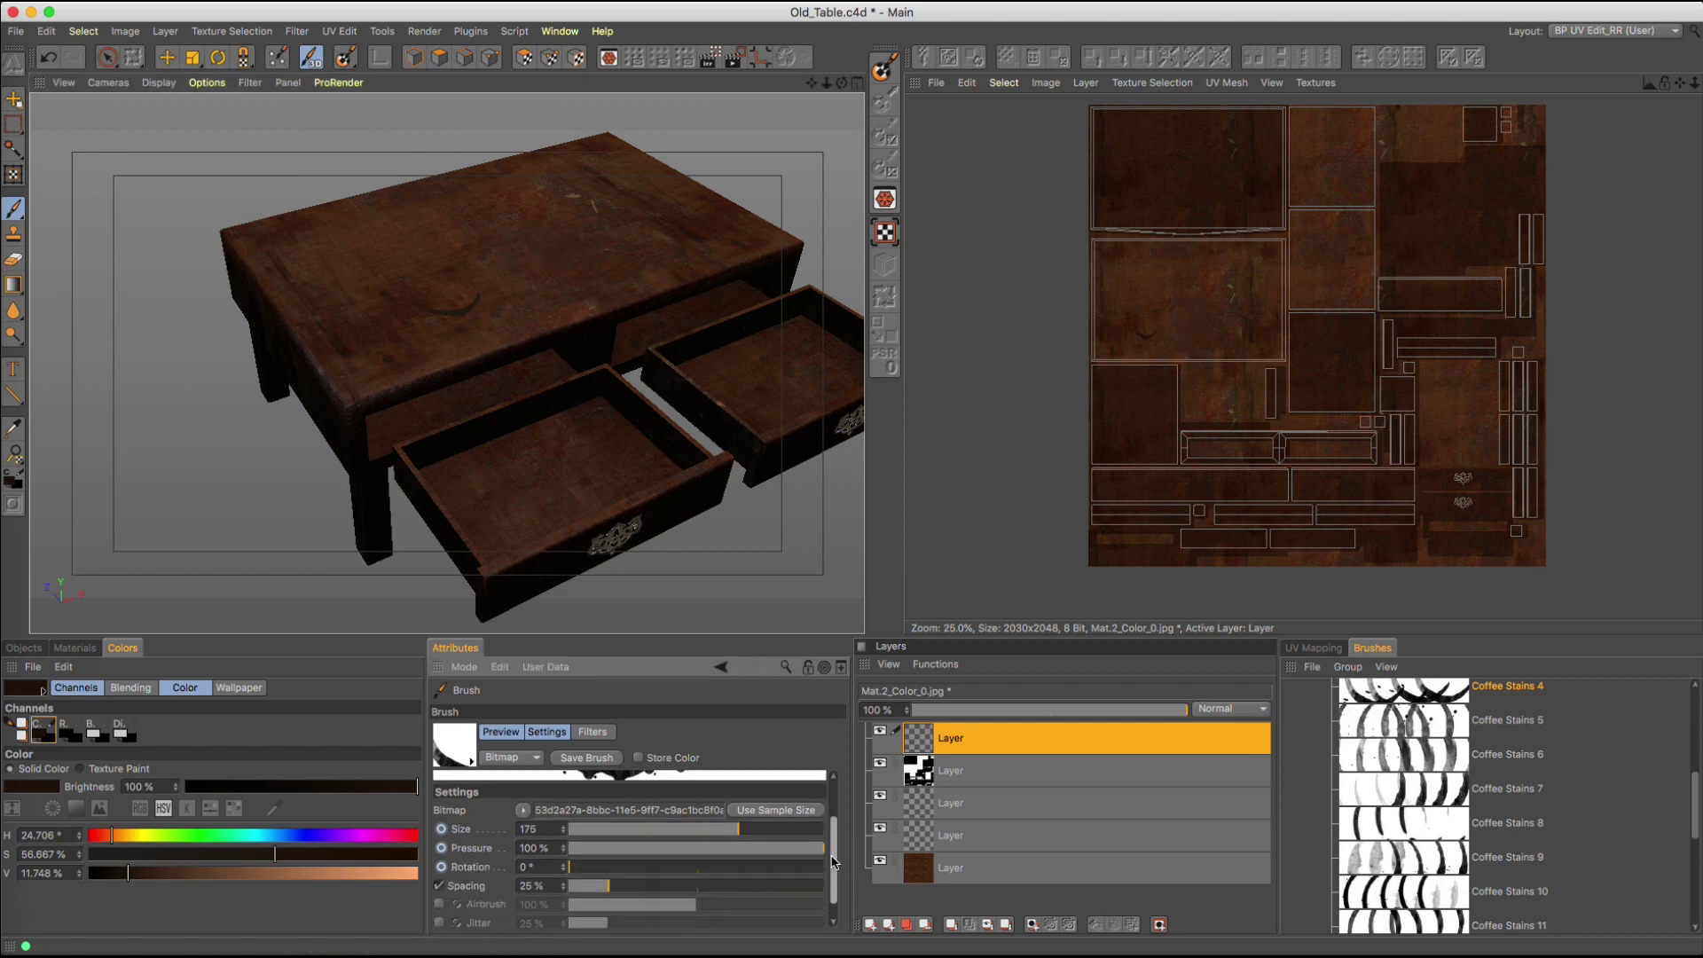
pyautogui.click(671, 867)
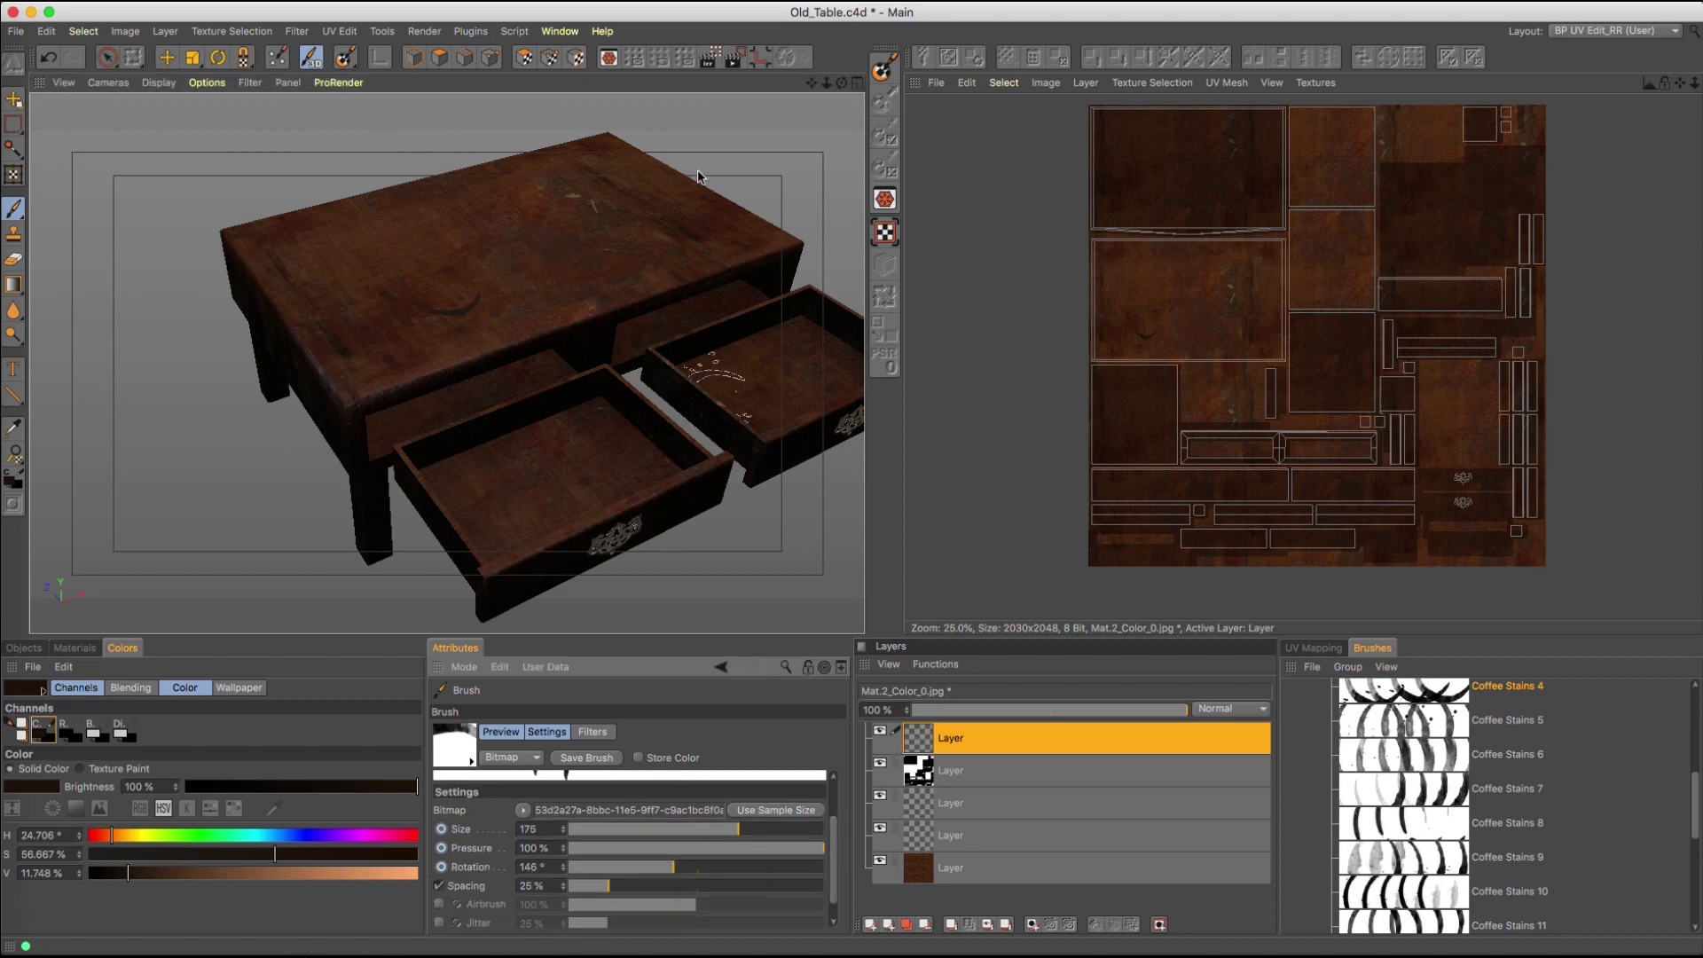
pyautogui.click(572, 158)
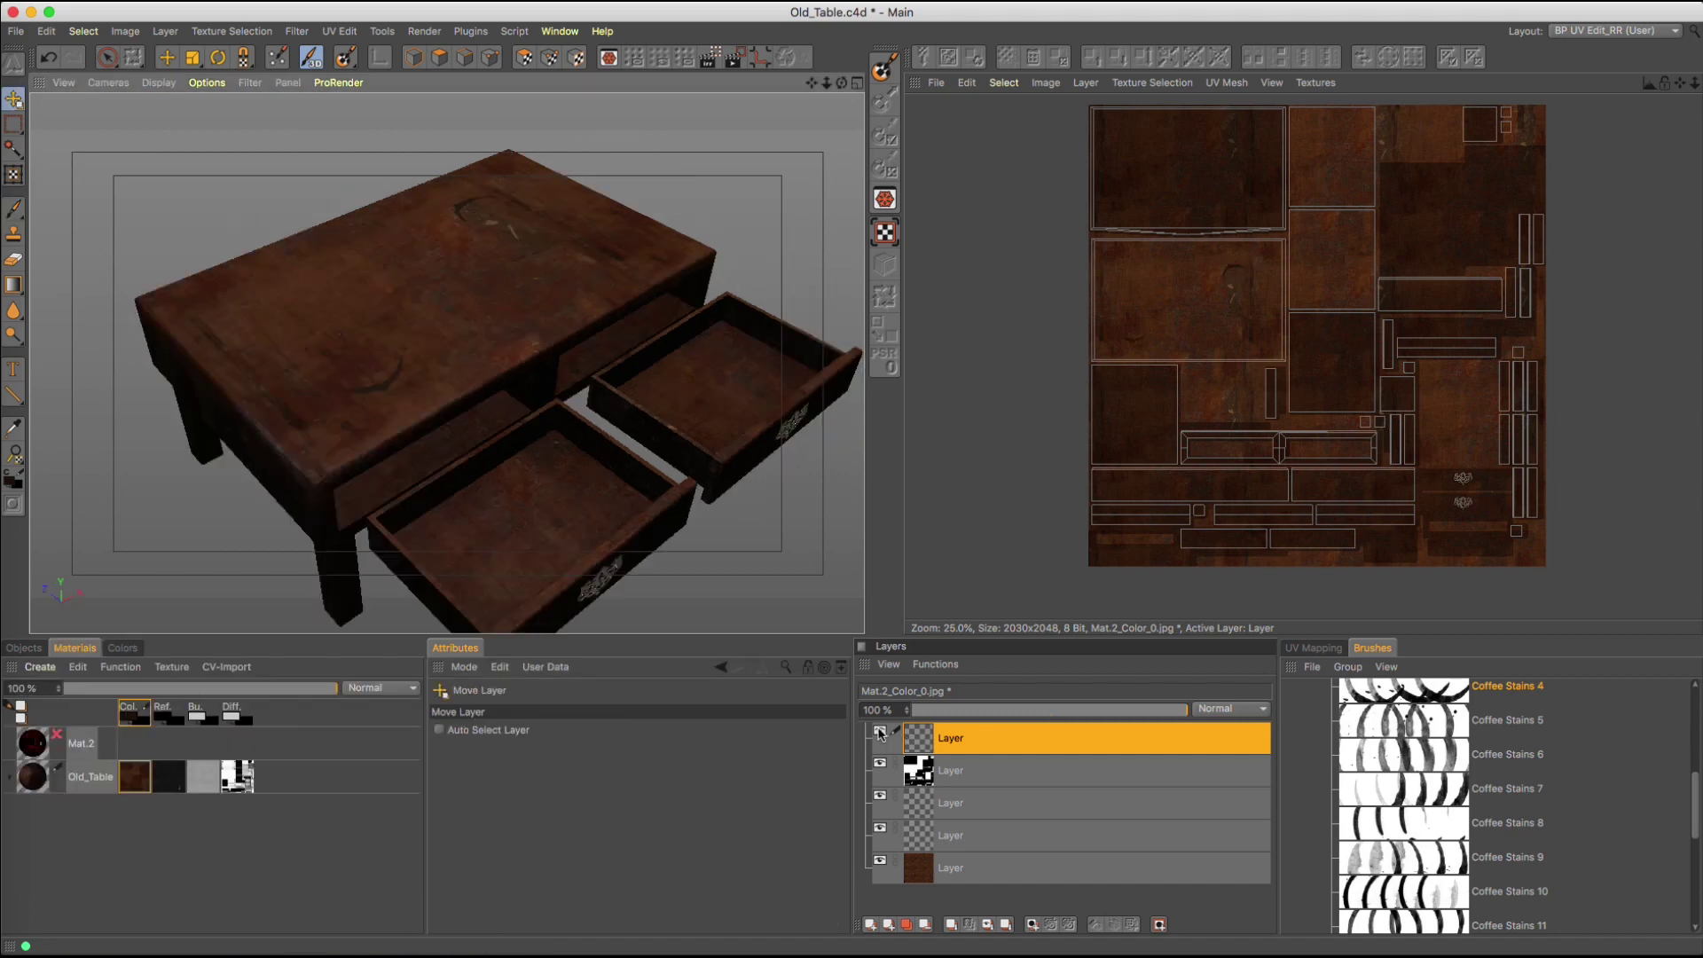
# Step: Set the stain layer to Overlay blend mode, after trying Multiply, at 58% opacity
pyautogui.scroll(4, 353, 312)
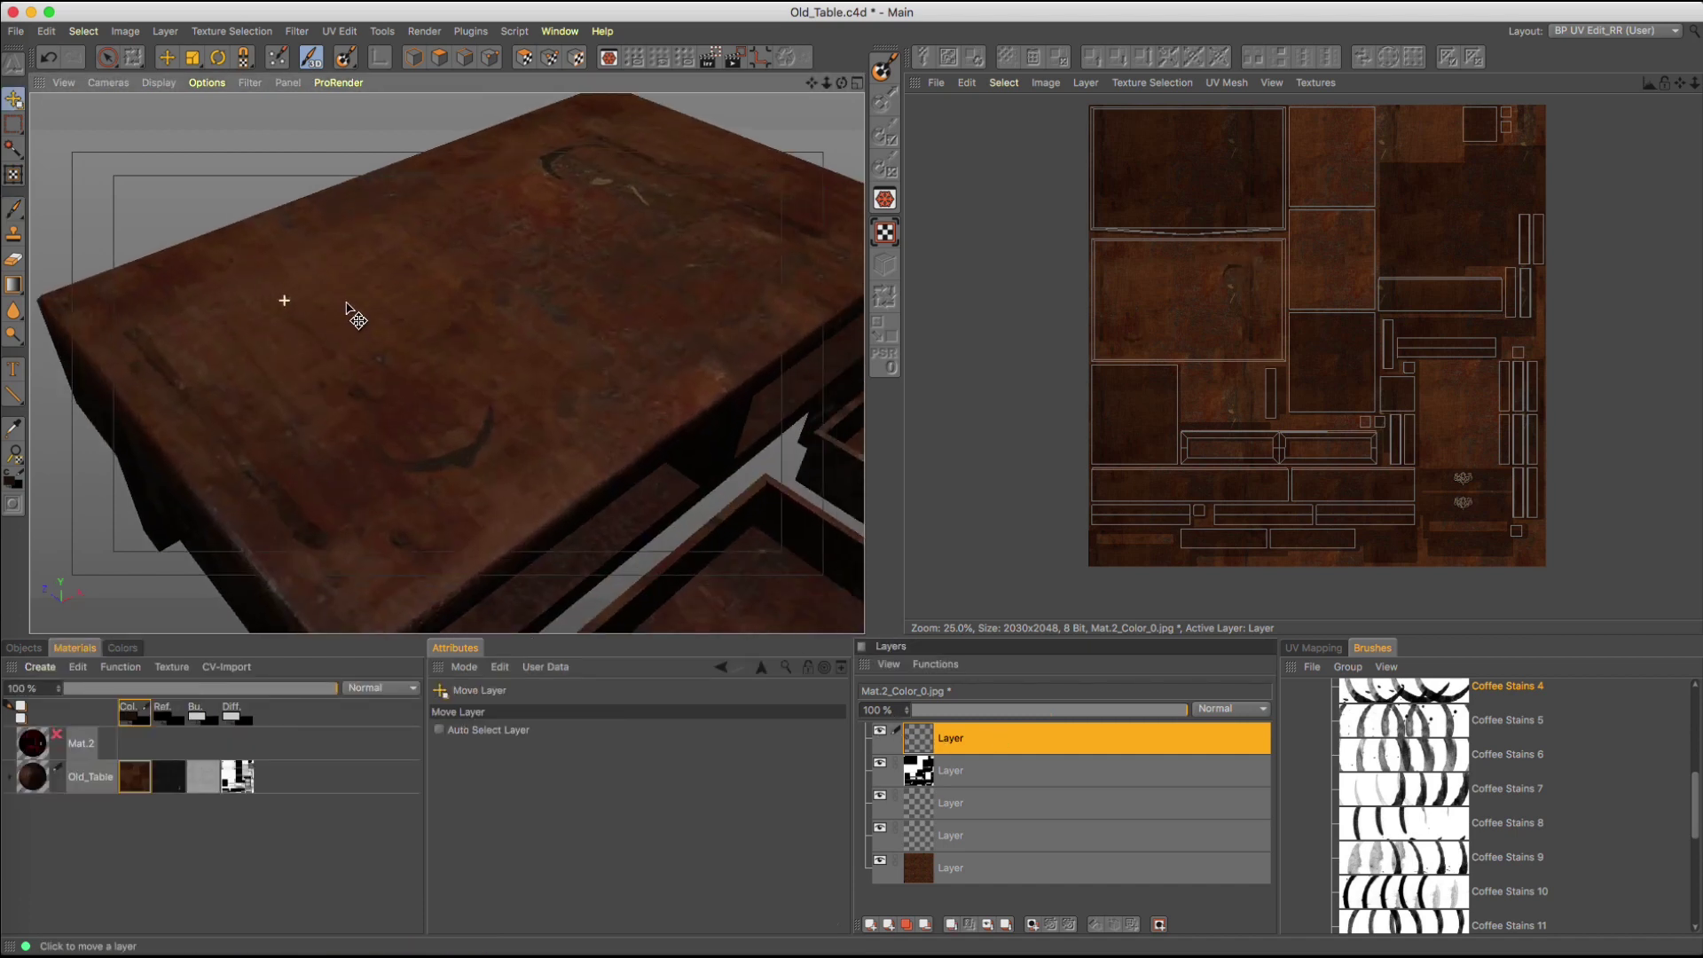
pyautogui.click(1216, 709)
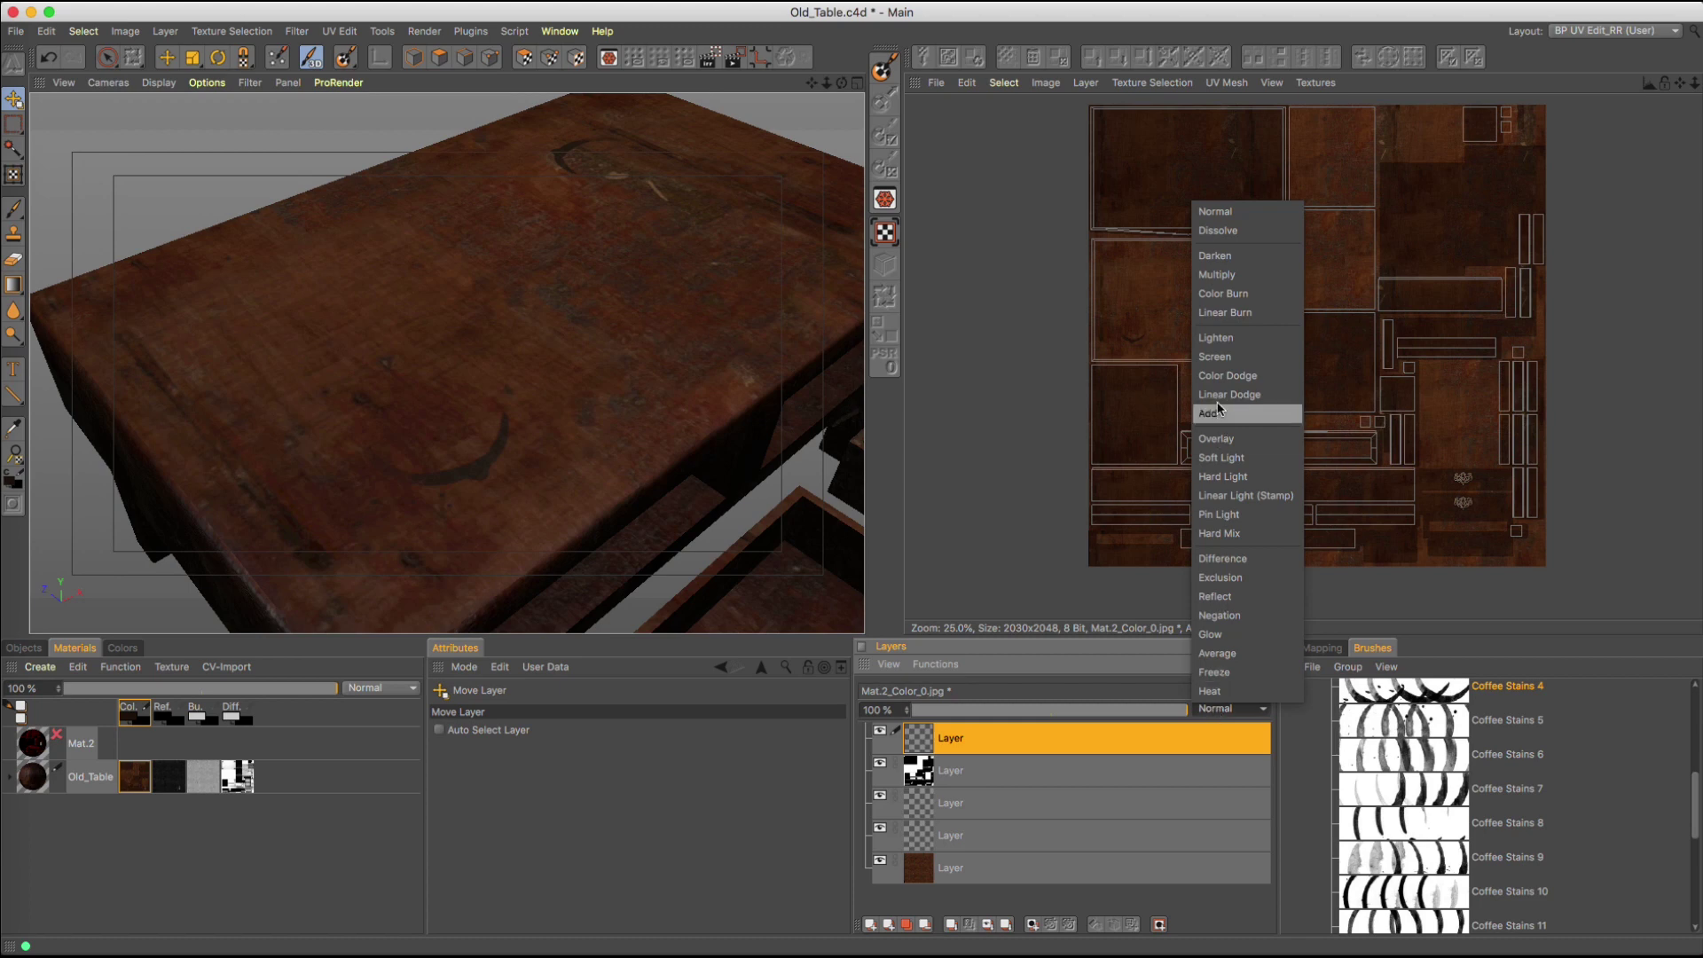
pyautogui.click(1217, 274)
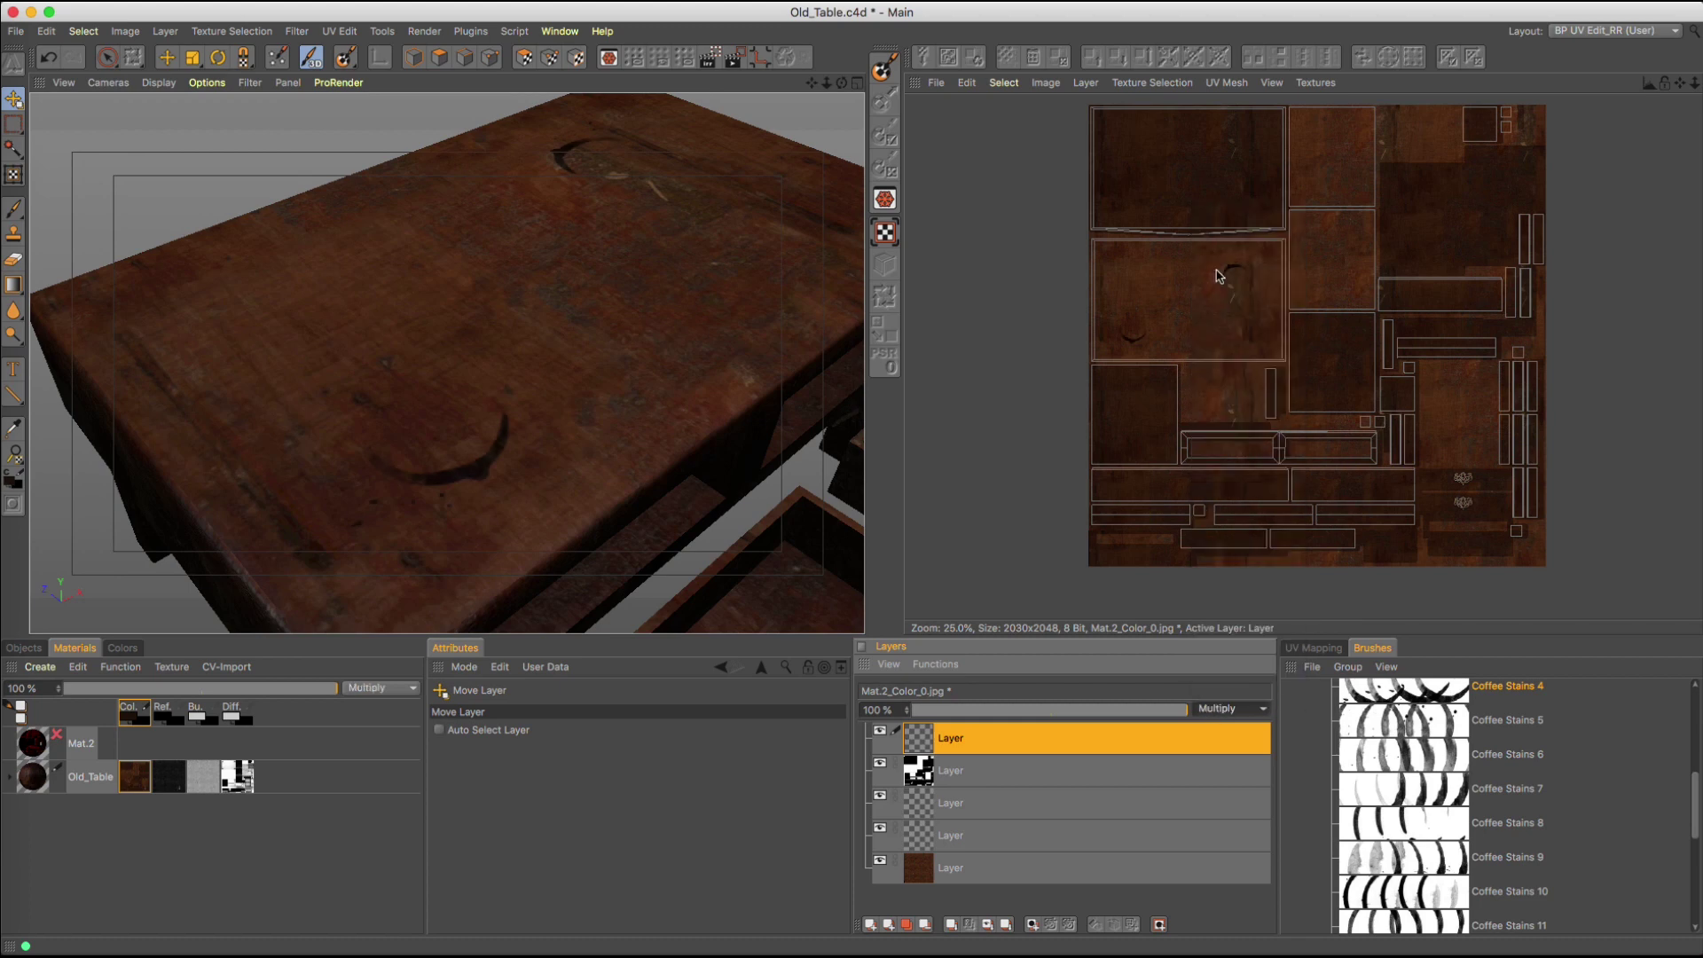
pyautogui.click(1211, 709)
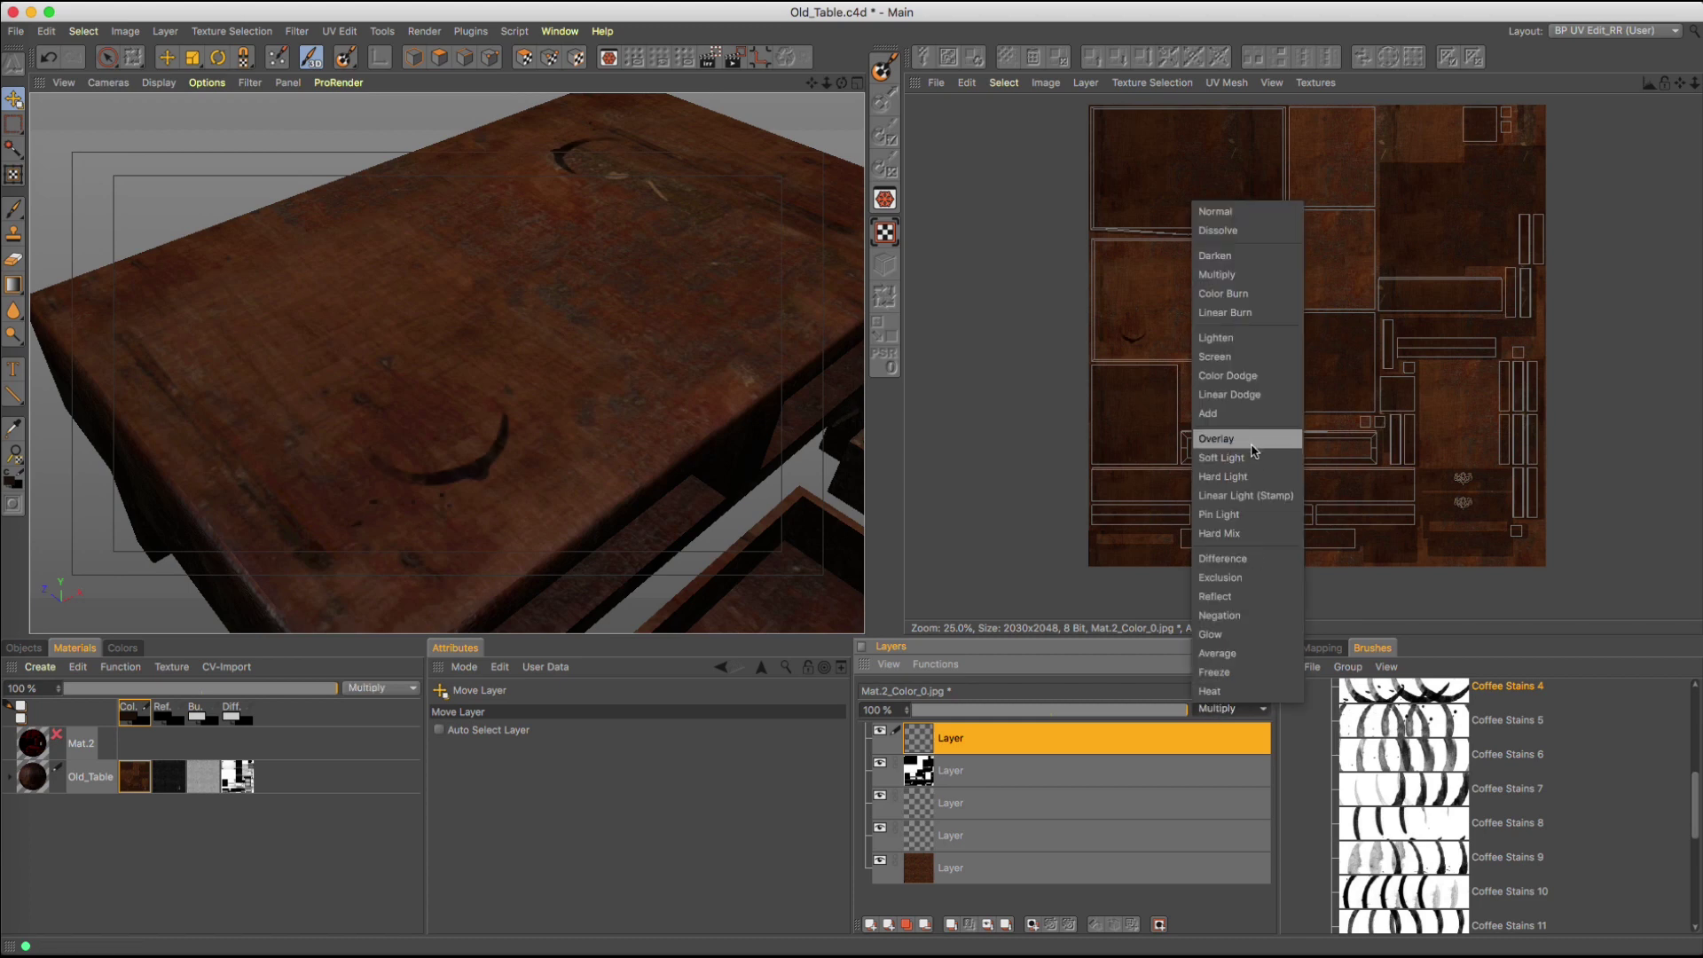
pyautogui.click(1252, 445)
pyautogui.moveTo(1073, 718)
pyautogui.mouseDown()
pyautogui.moveTo(1045, 713)
pyautogui.moveTo(1073, 713)
pyautogui.mouseUp()
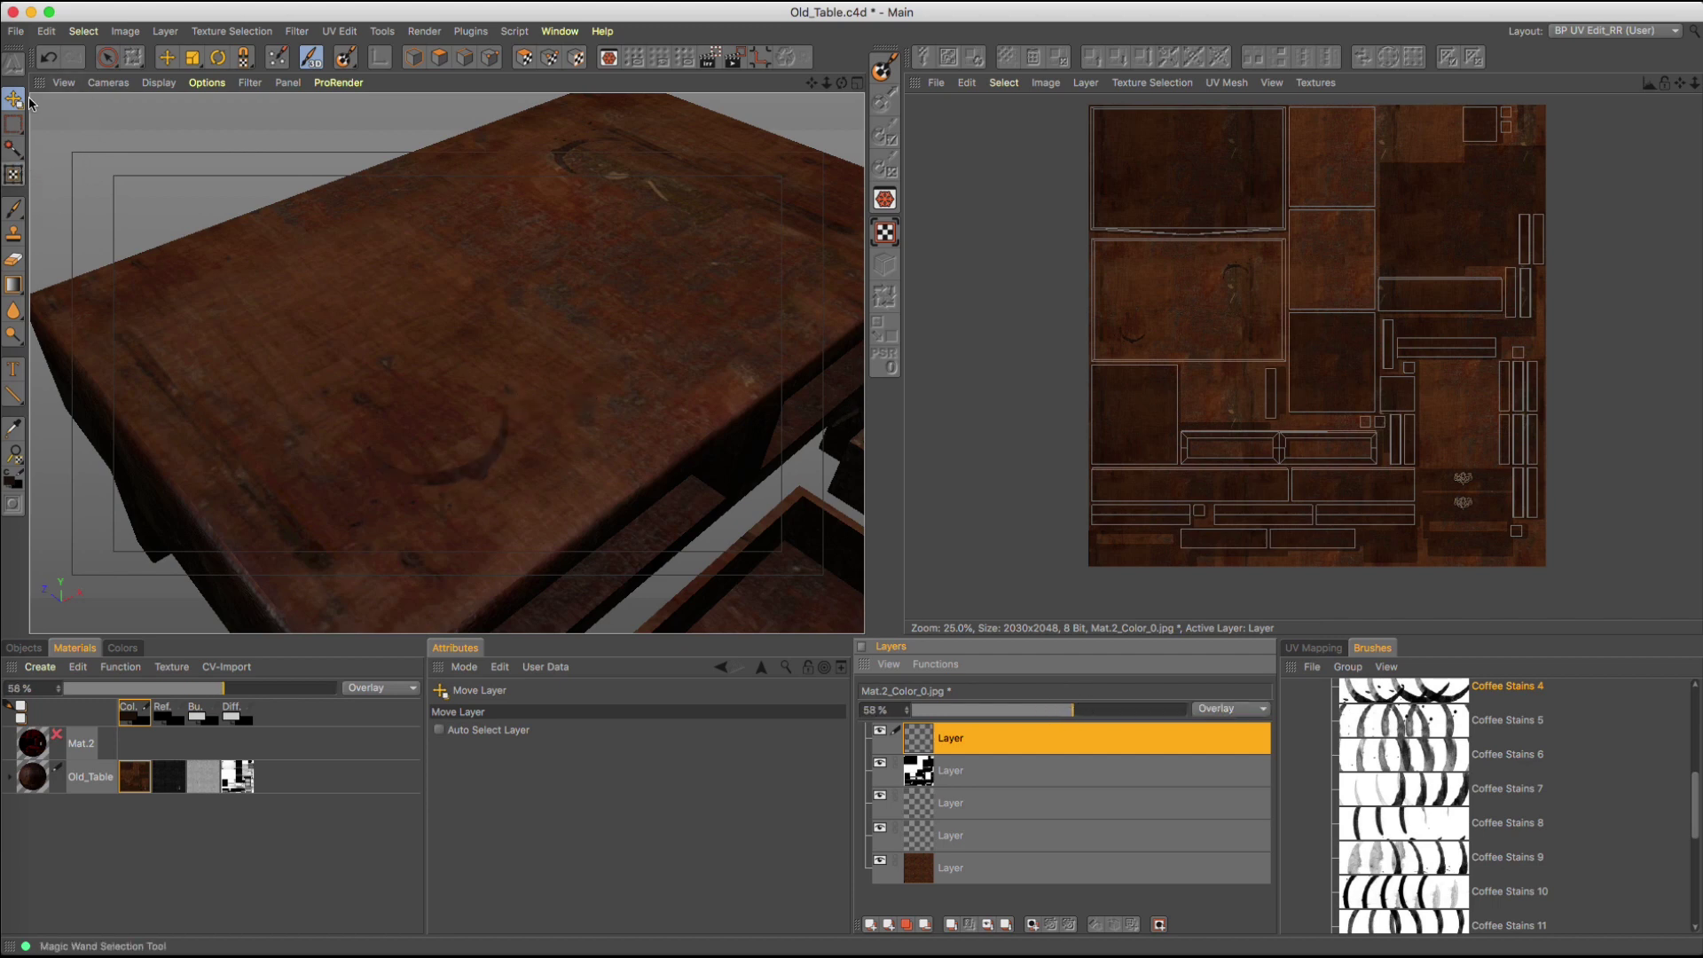
# Step: Nudge the stain layer and erase part of the ring with a size 45 eraser
pyautogui.moveTo(532, 437); pyautogui.dragTo(502, 471)
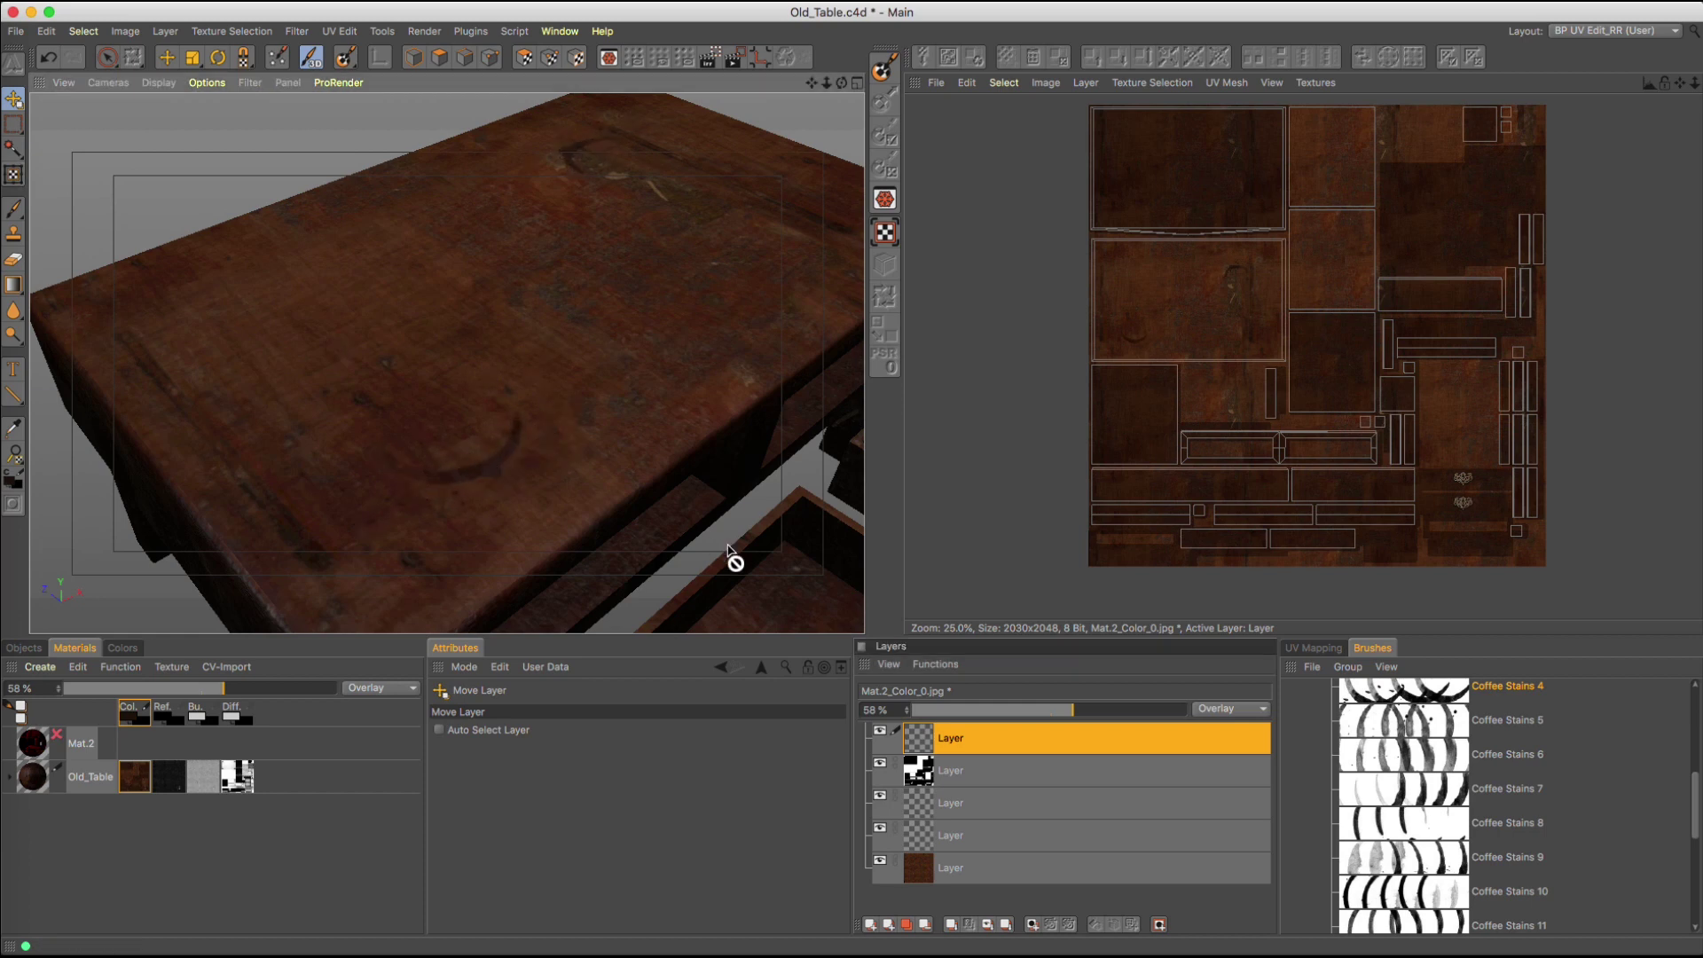
pyautogui.click(12, 258)
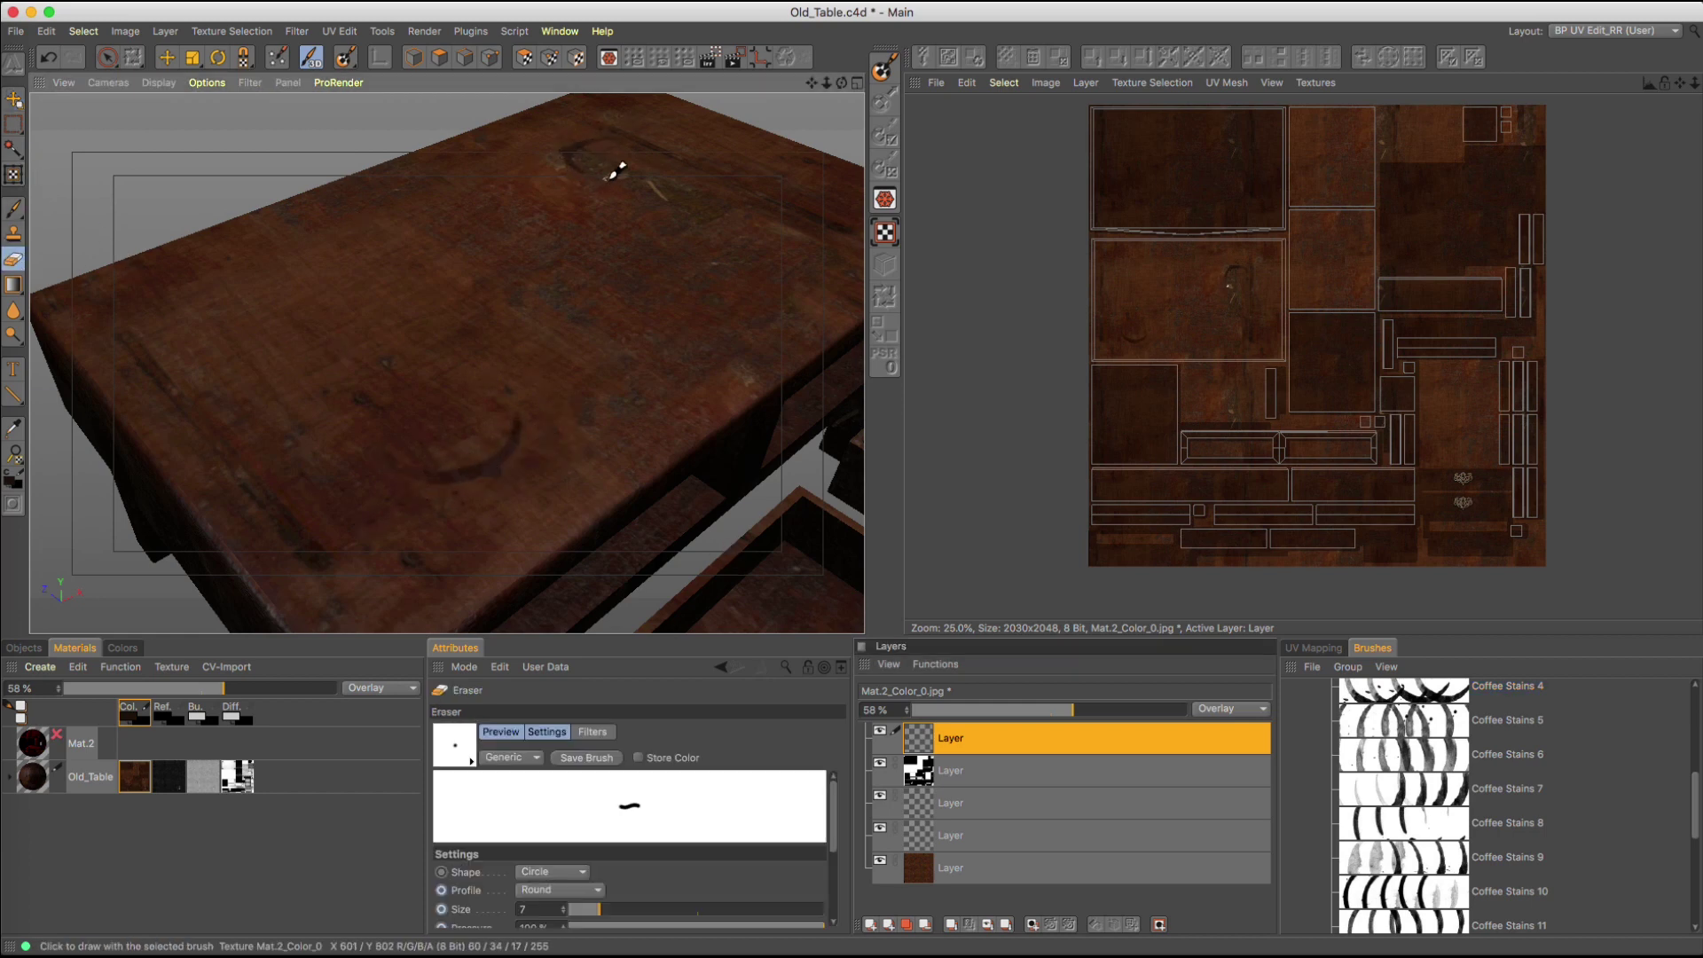
pyautogui.moveTo(603, 173); pyautogui.dragTo(582, 171, button='middle')
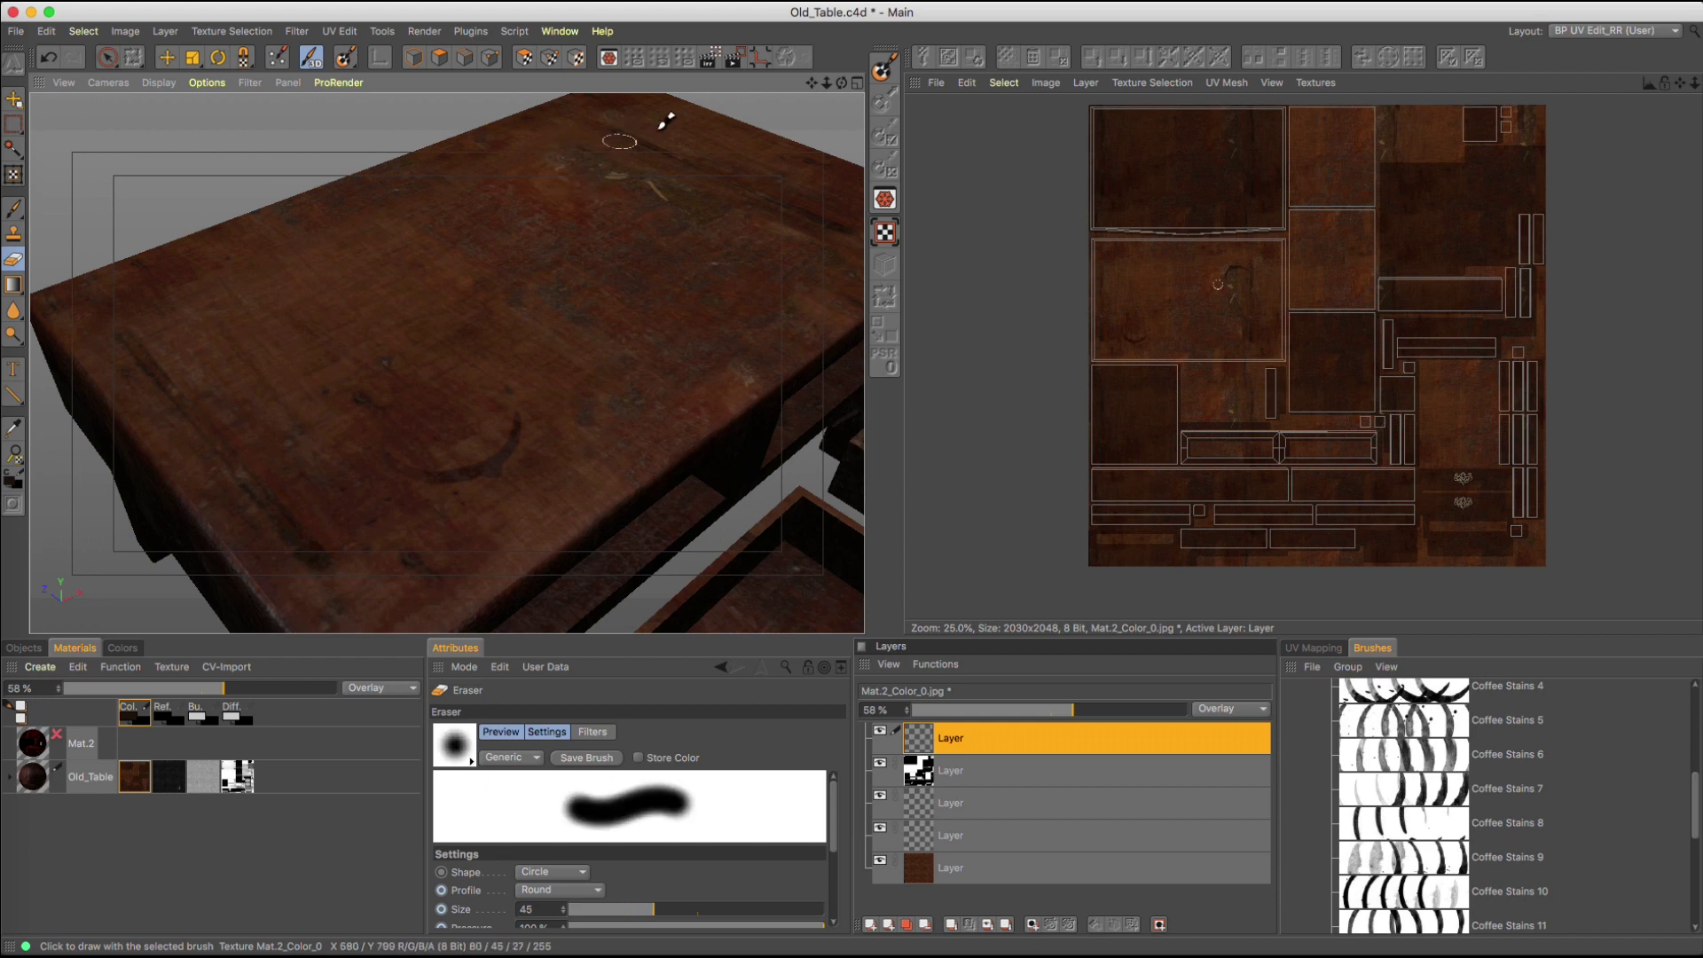
pyautogui.moveTo(494, 411); pyautogui.dragTo(519, 443)
# Step: Zoom out and orbit to view the whole stained table from a new angle
pyautogui.scroll(-5, 672, 280)
pyautogui.keyDown('alt'); pyautogui.moveTo(646, 285); pyautogui.dragTo(570, 266); pyautogui.keyUp('alt')
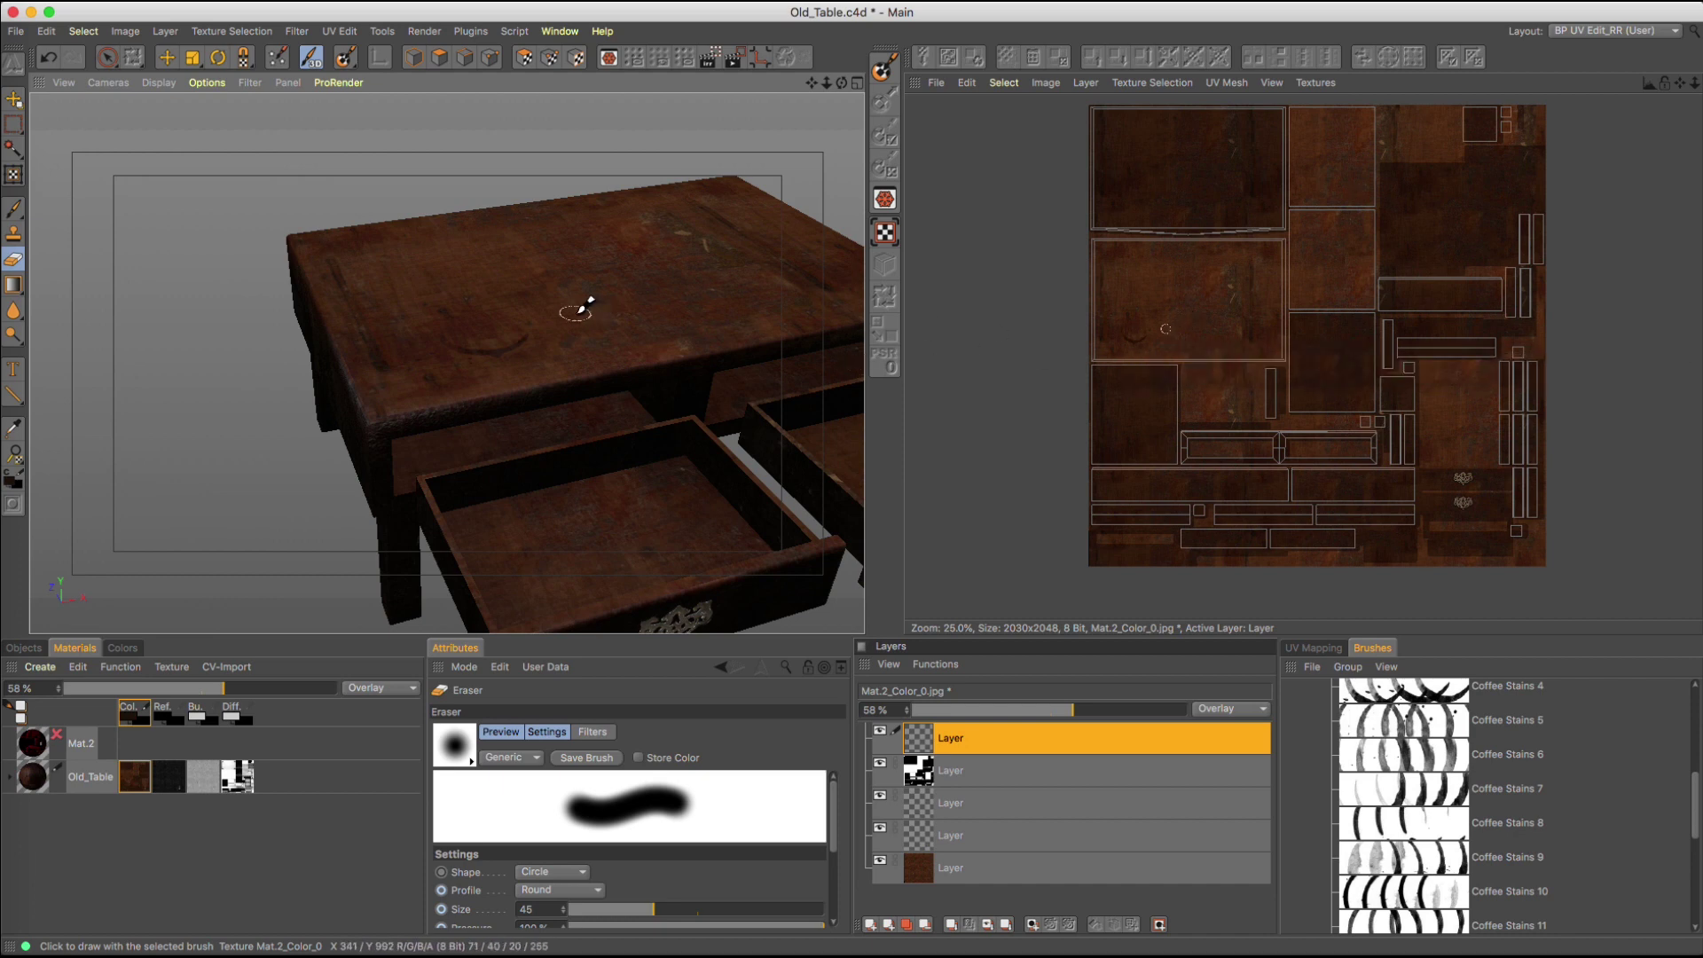
pyautogui.keyDown('alt'); pyautogui.moveTo(589, 304); pyautogui.dragTo(376, 281); pyautogui.keyUp('alt')
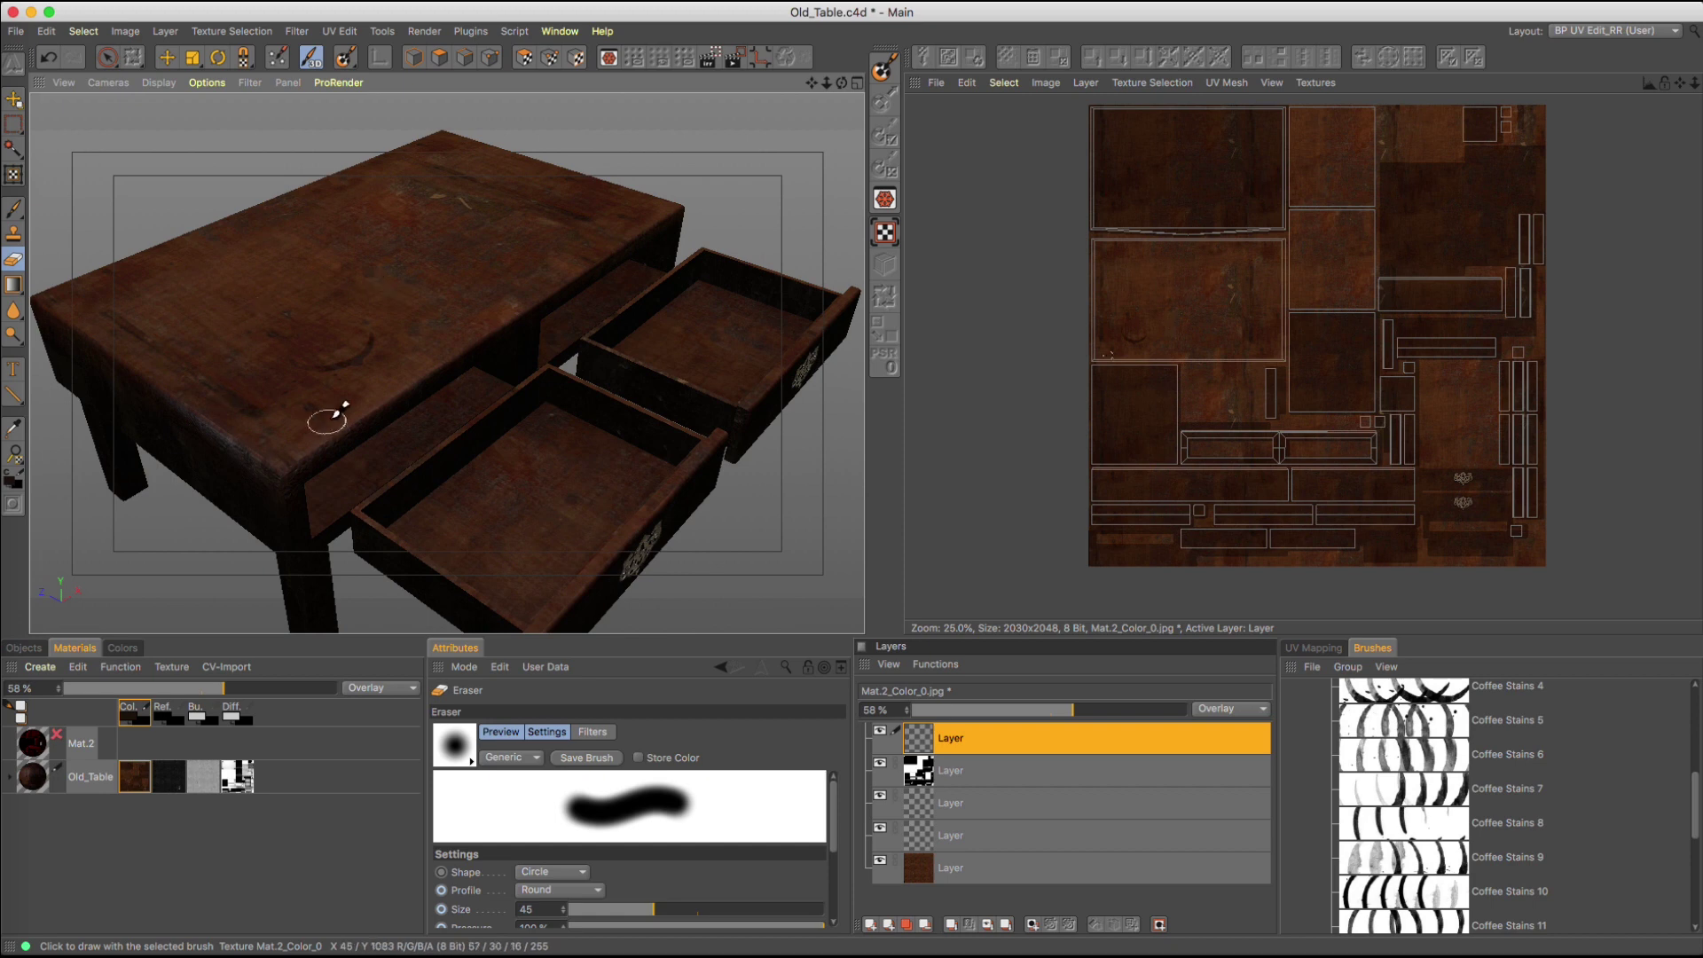